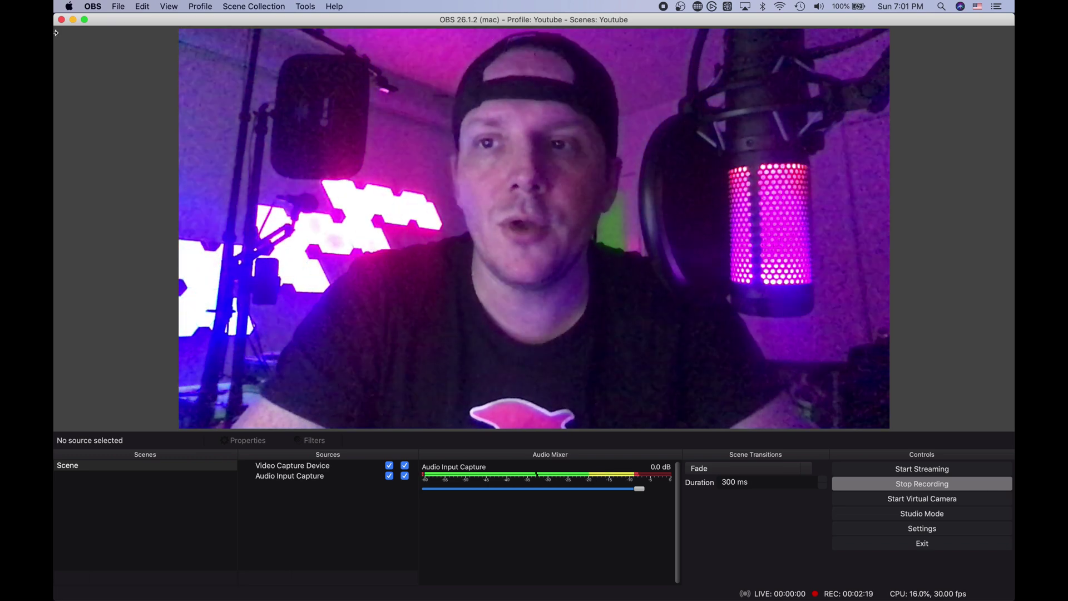
- Check About OBS, then run Check For Updates to confirm 26.1.2 is the newest version
{"action": "left_click", "coordinate": [91, 8]}
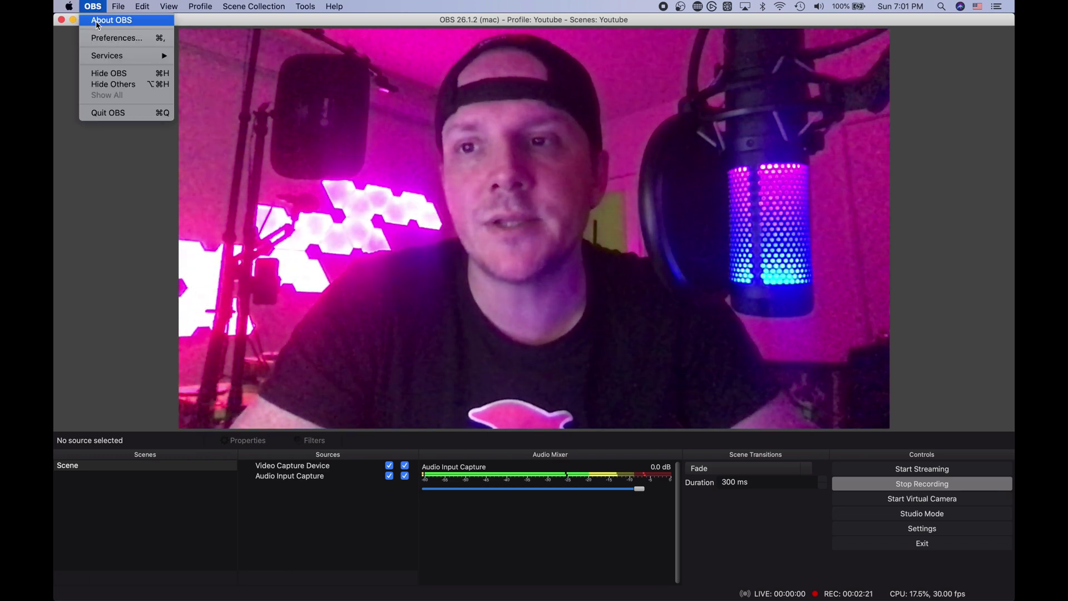
{"action": "left_click", "coordinate": [98, 22]}
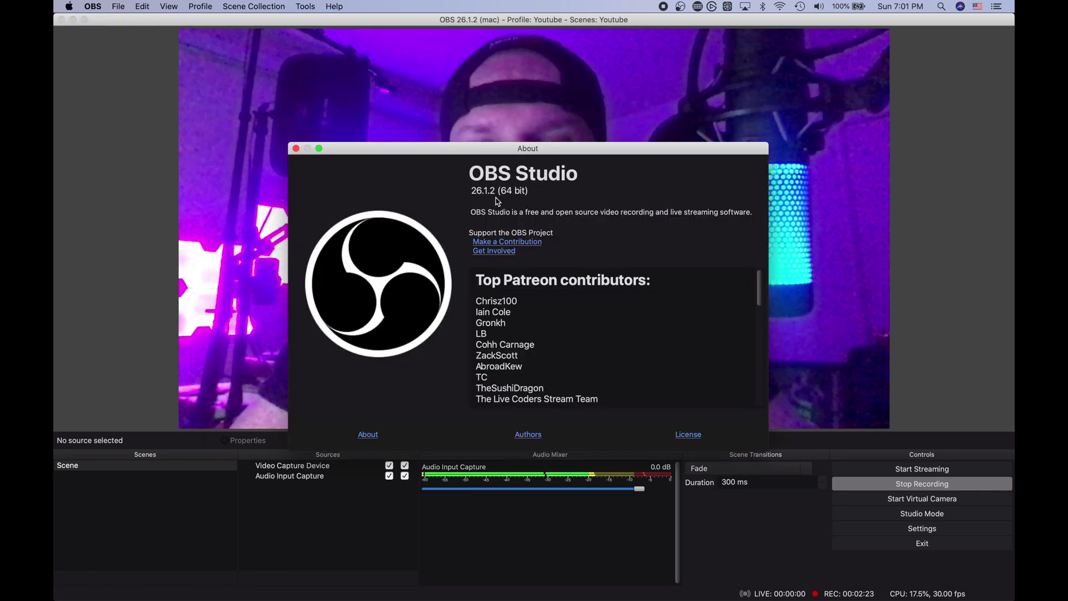
{"action": "key", "text": "Escape"}
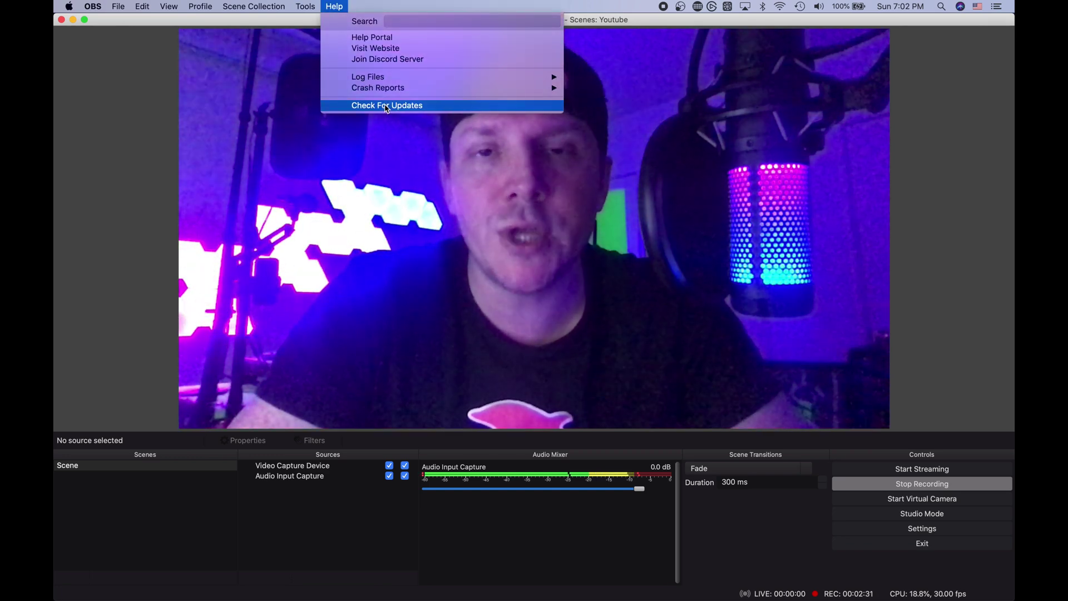
{"action": "left_click", "coordinate": [387, 106]}
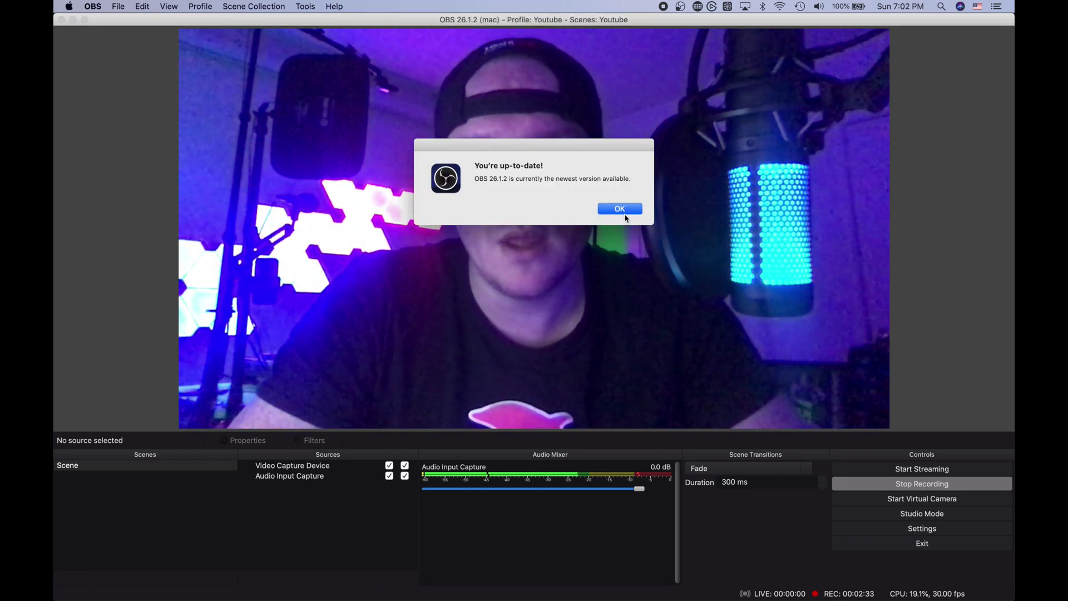
{"action": "left_click", "coordinate": [626, 213]}
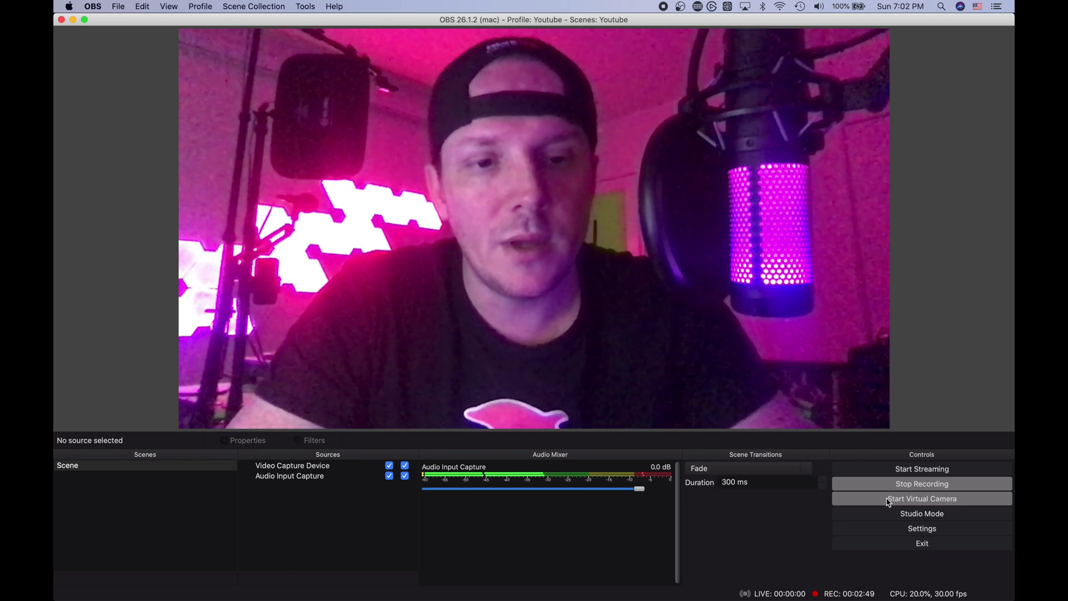
- Start the OBS virtual camera from the Controls panel
{"action": "left_click", "coordinate": [883, 500]}
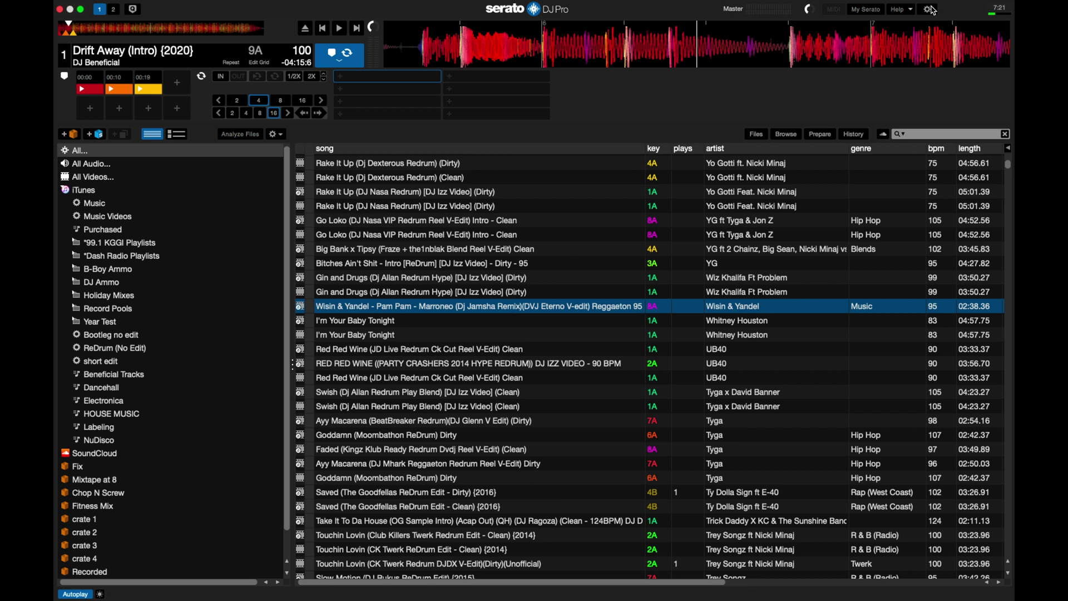
- Open Serato Setup and verify online that version 2.4.5.77 is the latest, then return to Serato
{"action": "left_click", "coordinate": [928, 10]}
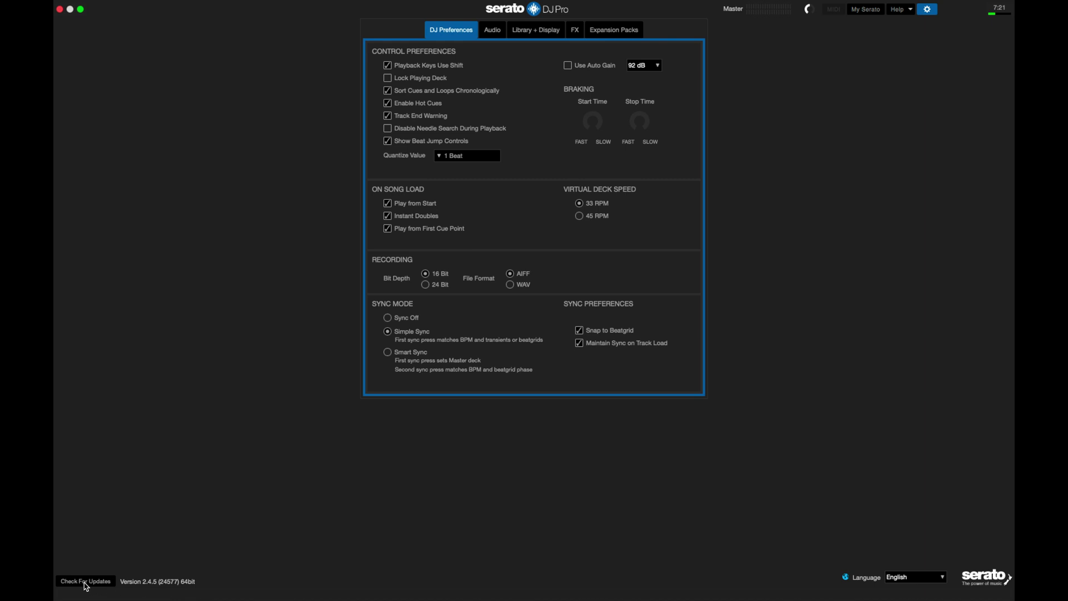
{"action": "left_click", "coordinate": [85, 583]}
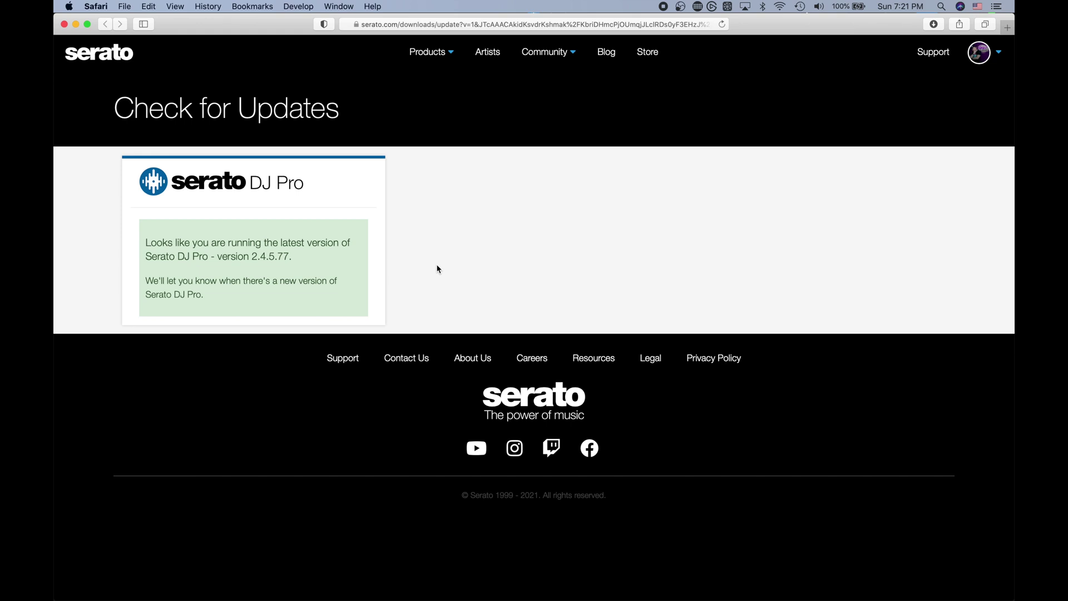
{"action": "key", "text": "super+Tab"}
{"action": "left_click", "coordinate": [441, 301]}
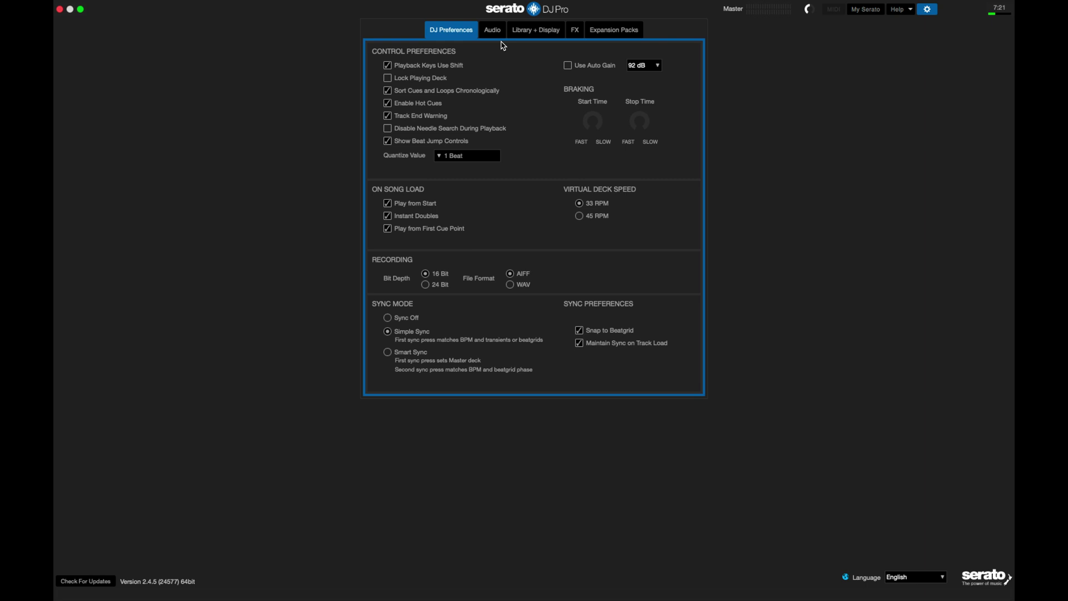
- Show the Audio tab of Serato's Setup to view the Audio Output settings
{"action": "left_click", "coordinate": [493, 30]}
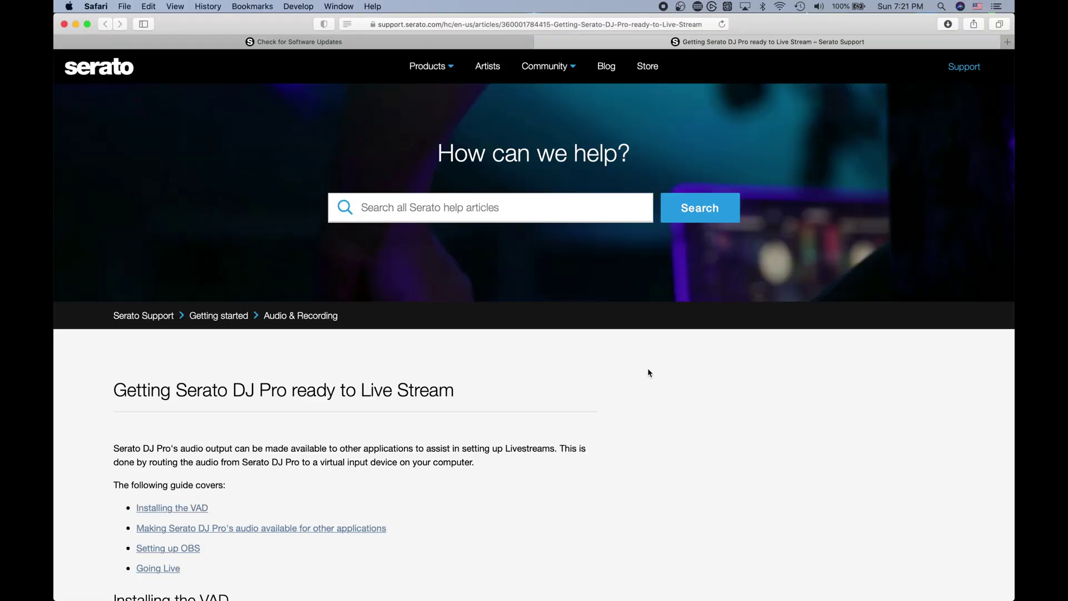
- Scroll the Serato article to Installing the VAD and follow the iShowU Audio Capture install link
{"action": "scroll", "coordinate": [651, 372], "scroll_direction": "down", "scroll_amount": 10}
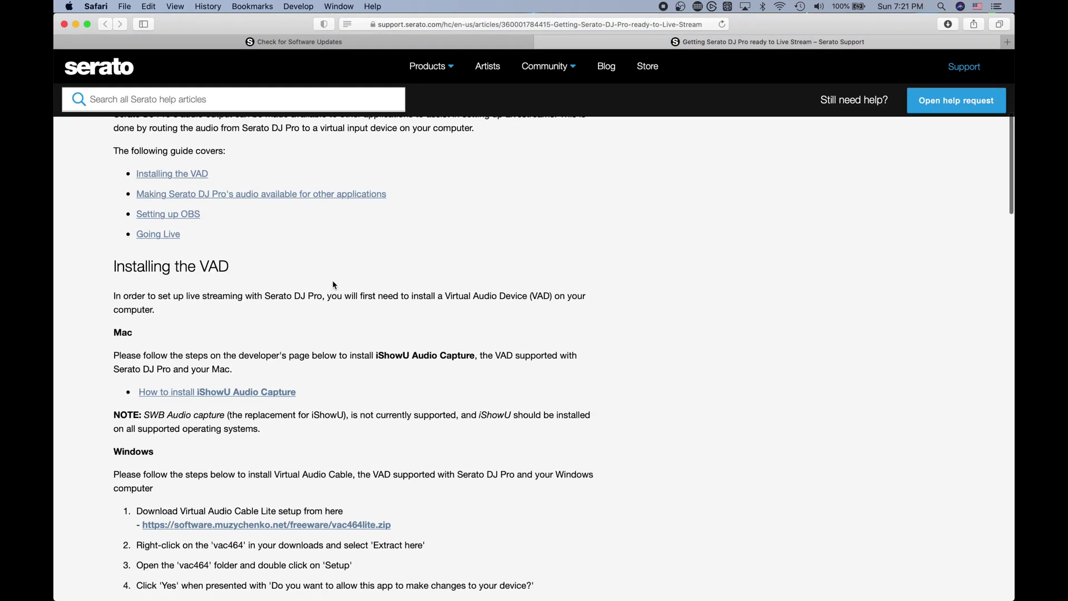
{"action": "left_click_drag", "start_coordinate": [234, 268], "coordinate": [115, 279]}
{"action": "scroll", "coordinate": [250, 332], "scroll_direction": "down", "scroll_amount": 2}
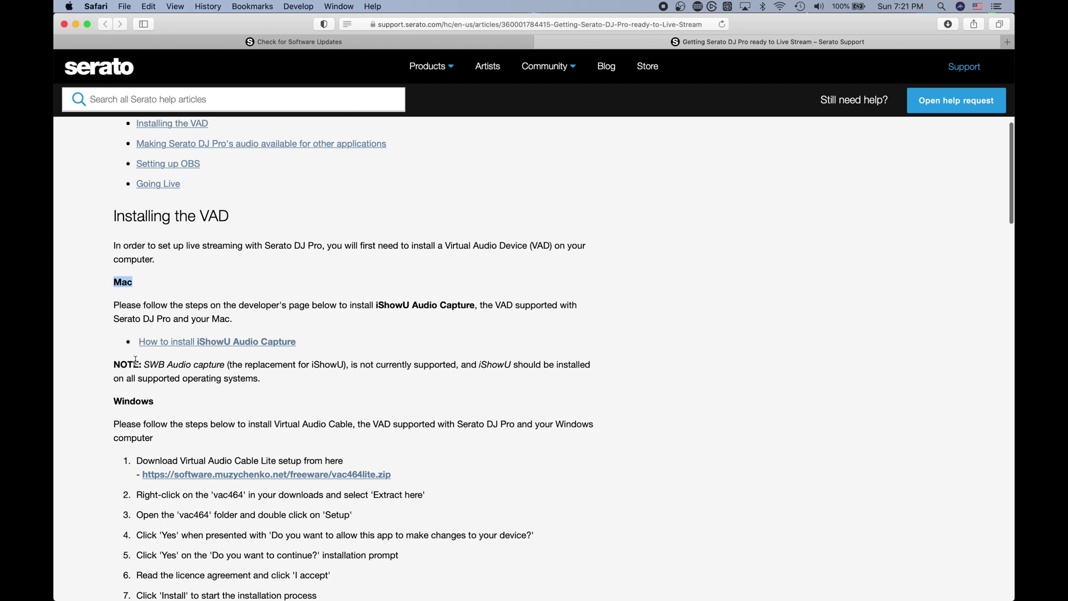
{"action": "left_click_drag", "start_coordinate": [160, 402], "coordinate": [116, 402]}
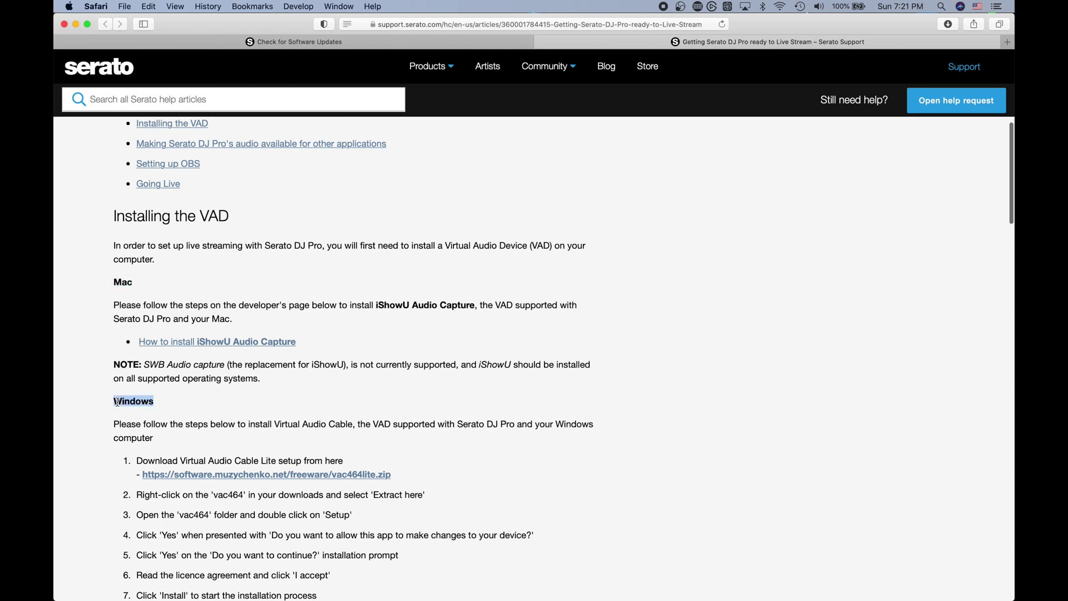
{"action": "left_click", "coordinate": [191, 268]}
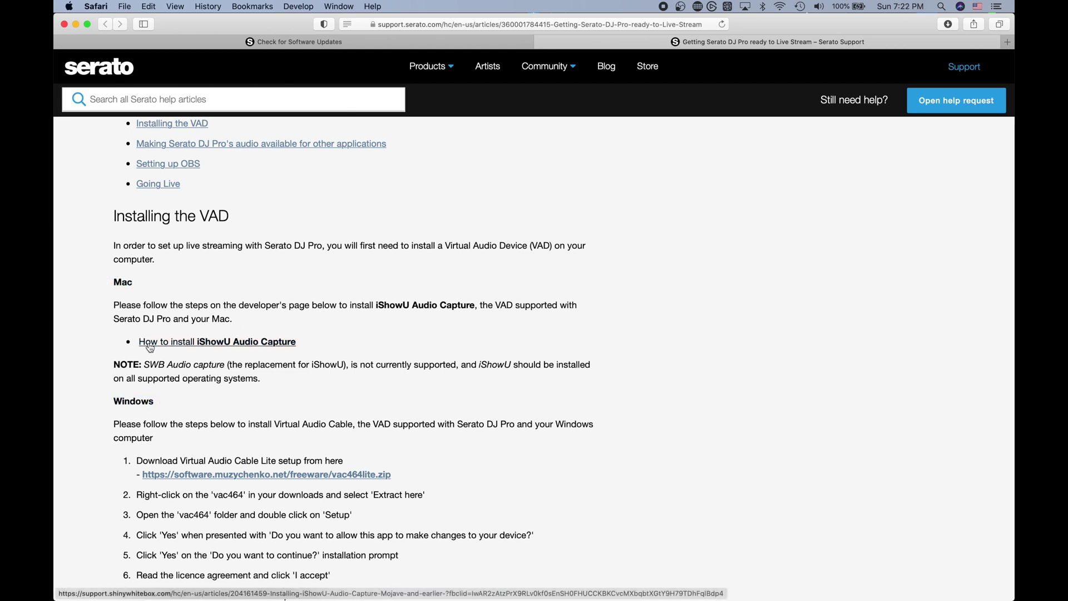
{"action": "left_click", "coordinate": [251, 344]}
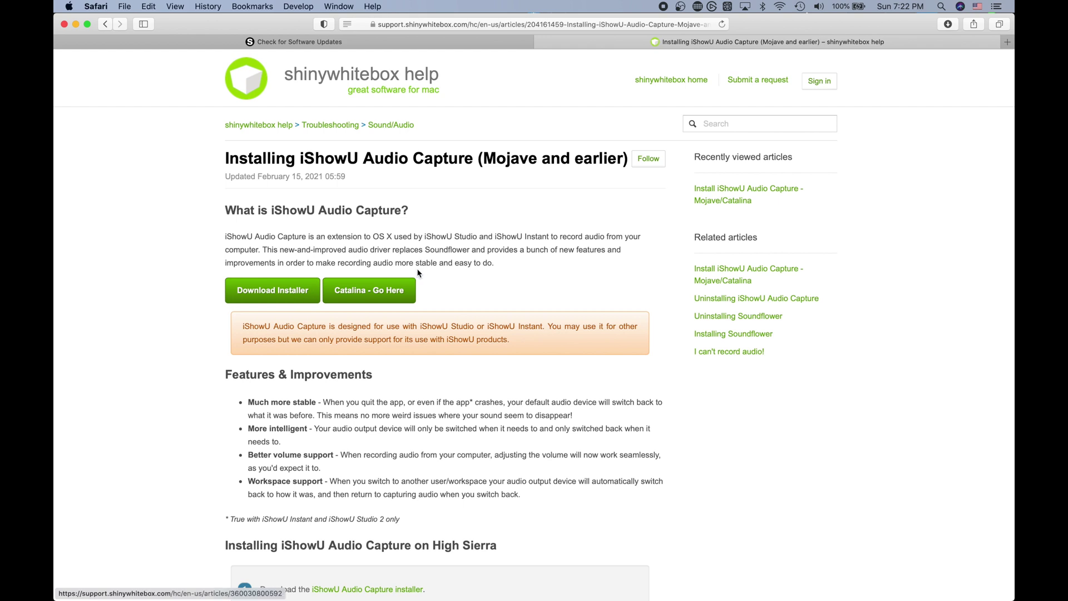
- Download the Mojave/Catalina installer iShowUAudioCapture-1.0.5.dmg and open its disk image
{"action": "left_click", "coordinate": [369, 290]}
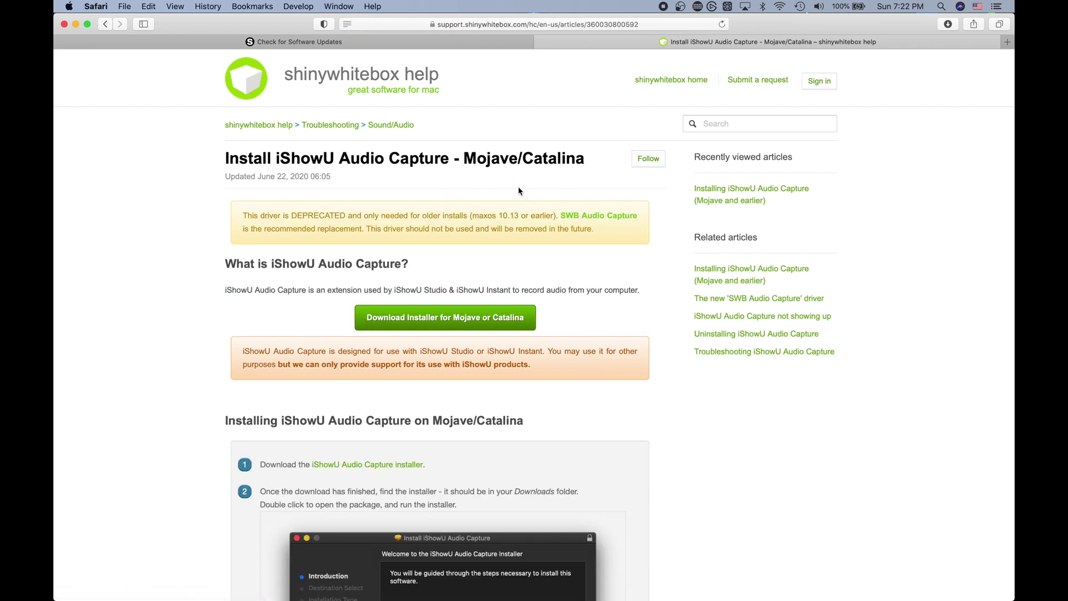
{"action": "left_click", "coordinate": [407, 324]}
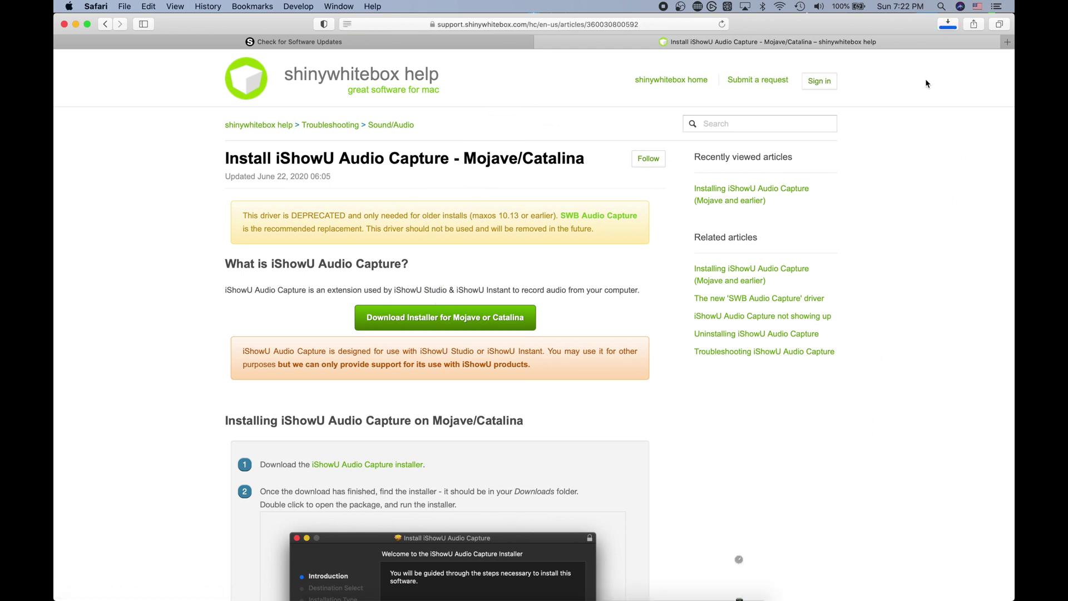
{"action": "left_click", "coordinate": [949, 25]}
{"action": "left_click", "coordinate": [882, 68]}
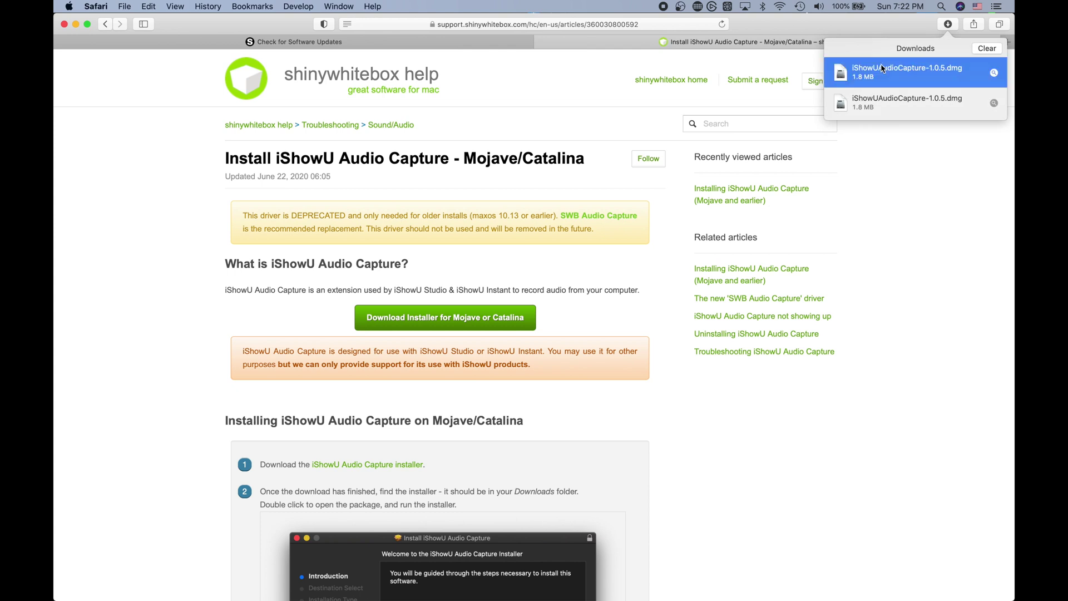
{"action": "double_click", "coordinate": [883, 68]}
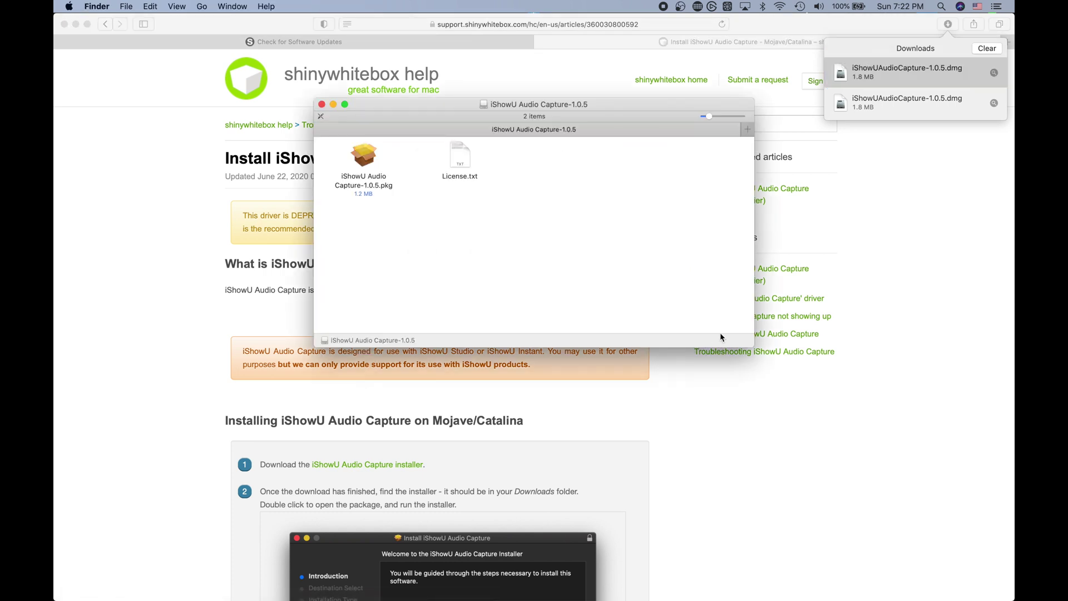
{"action": "left_click", "coordinate": [322, 105]}
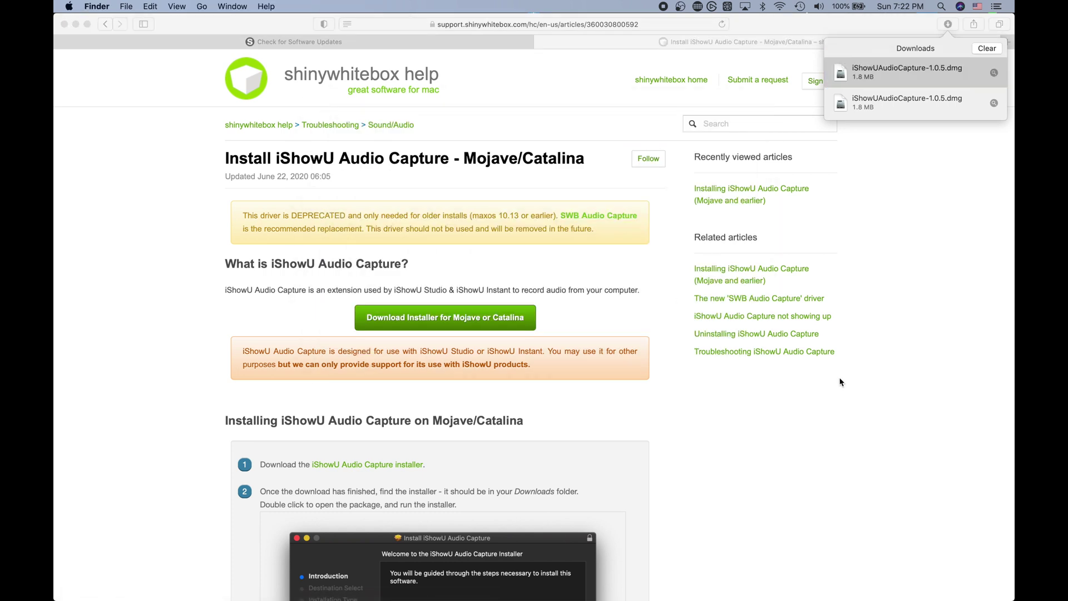
- Switch from Serato DJ Pro to OBS Studio
{"action": "key", "text": "super+Tab"}
{"action": "key", "text": "super+Tab"}
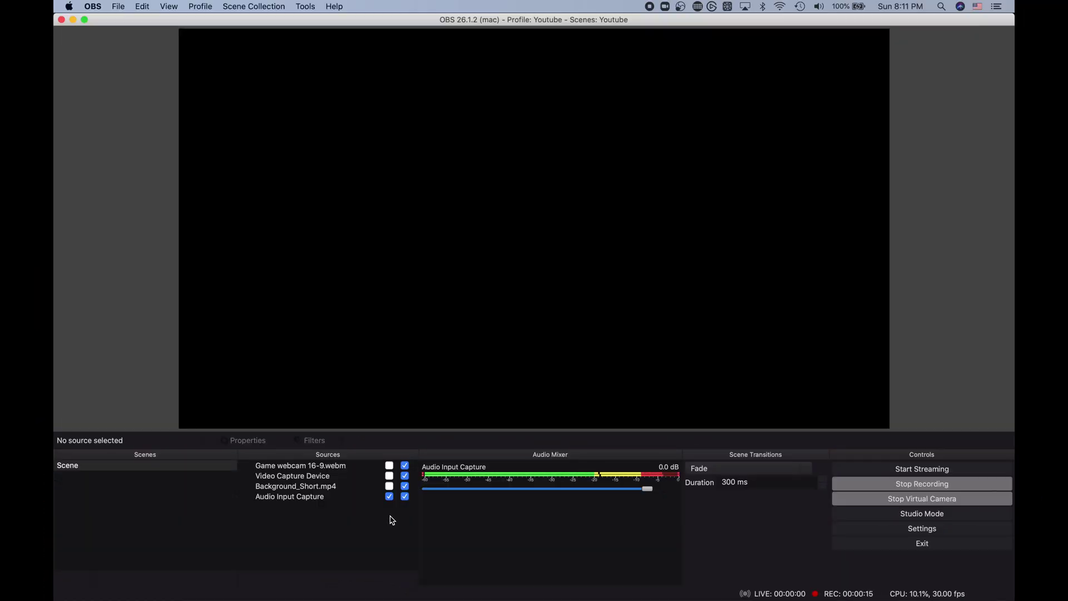
- Make Background_Short.mp4, Video Capture Device and Game webcam 16-9.webm visible in Sources
{"action": "left_click", "coordinate": [389, 486]}
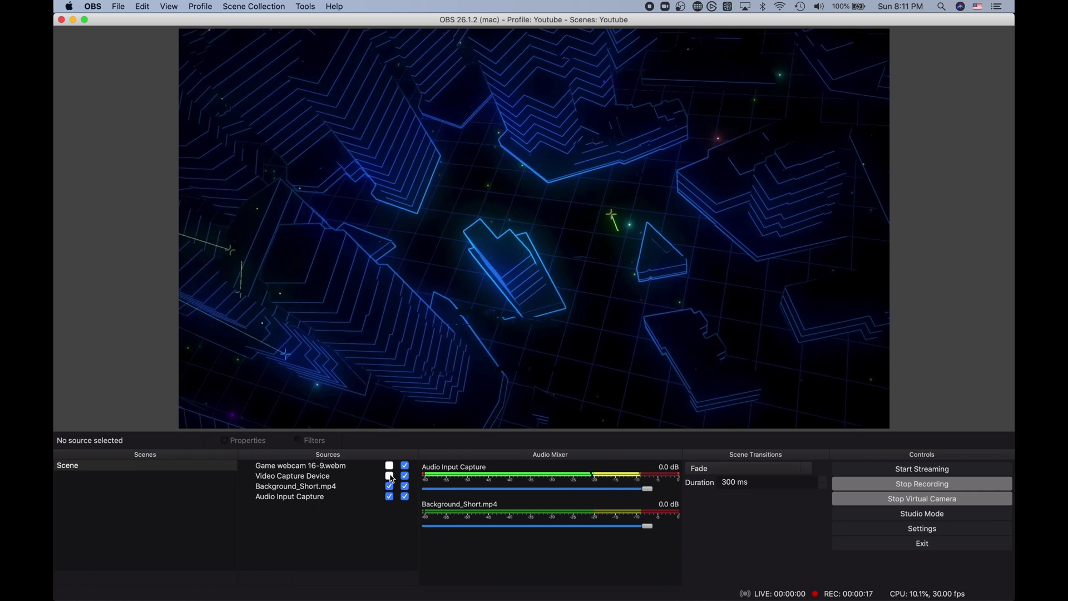
{"action": "left_click", "coordinate": [389, 476]}
{"action": "left_click", "coordinate": [390, 465]}
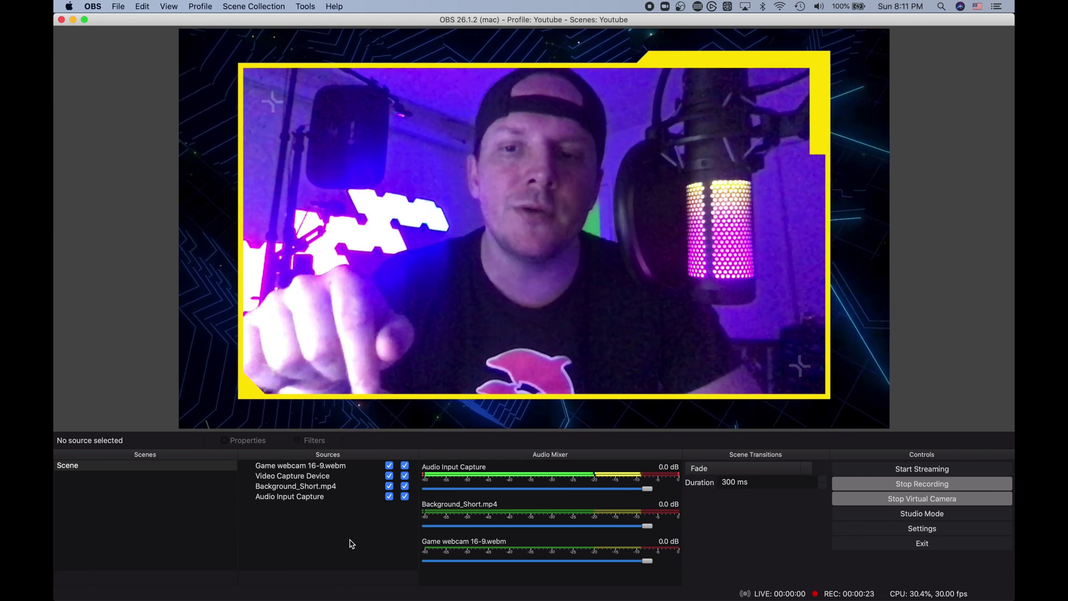
- Add an Audio Input Capture source 'Serato Audio' using the iShowU Audio Capture device
{"action": "right_click", "coordinate": [351, 544]}
{"action": "mouse_move", "coordinate": [423, 461]}
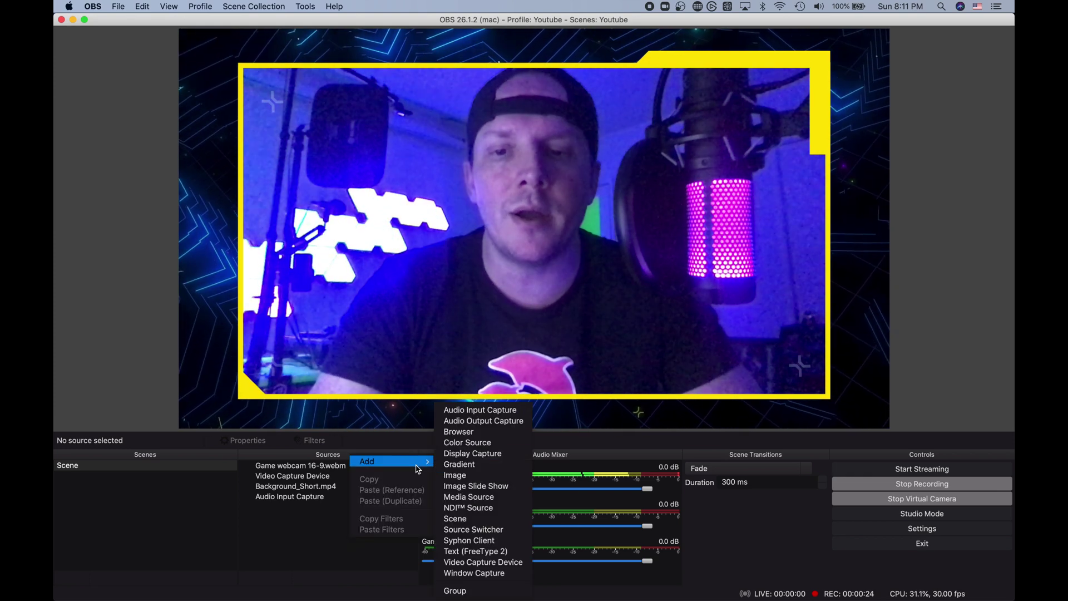
{"action": "left_click", "coordinate": [472, 415]}
{"action": "type", "text": "Se"}
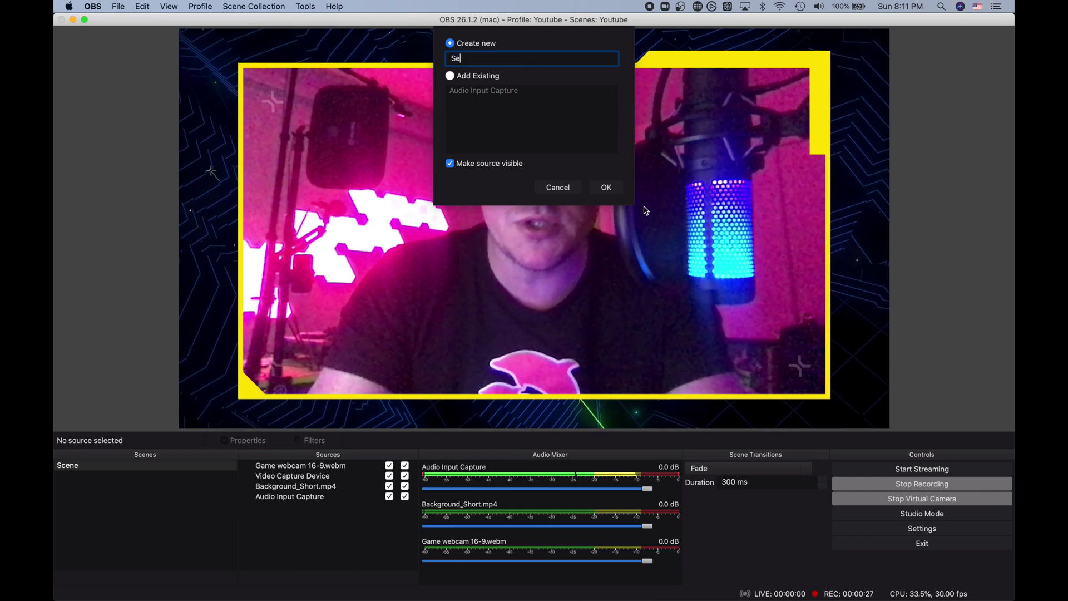
{"action": "type", "text": "rato Audio"}
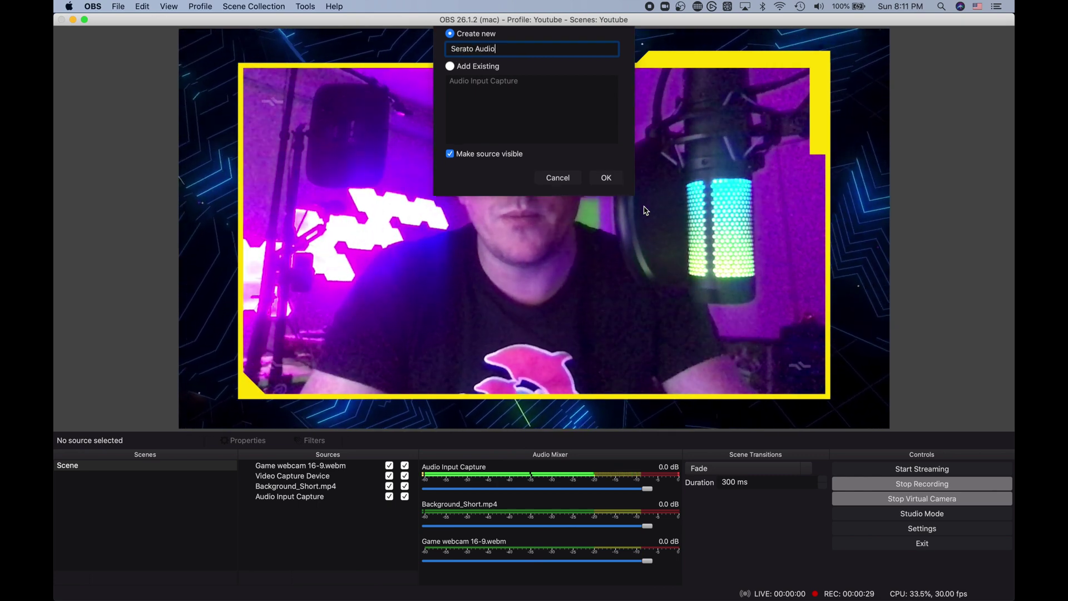
{"action": "key", "text": "Return"}
{"action": "left_click", "coordinate": [609, 162]}
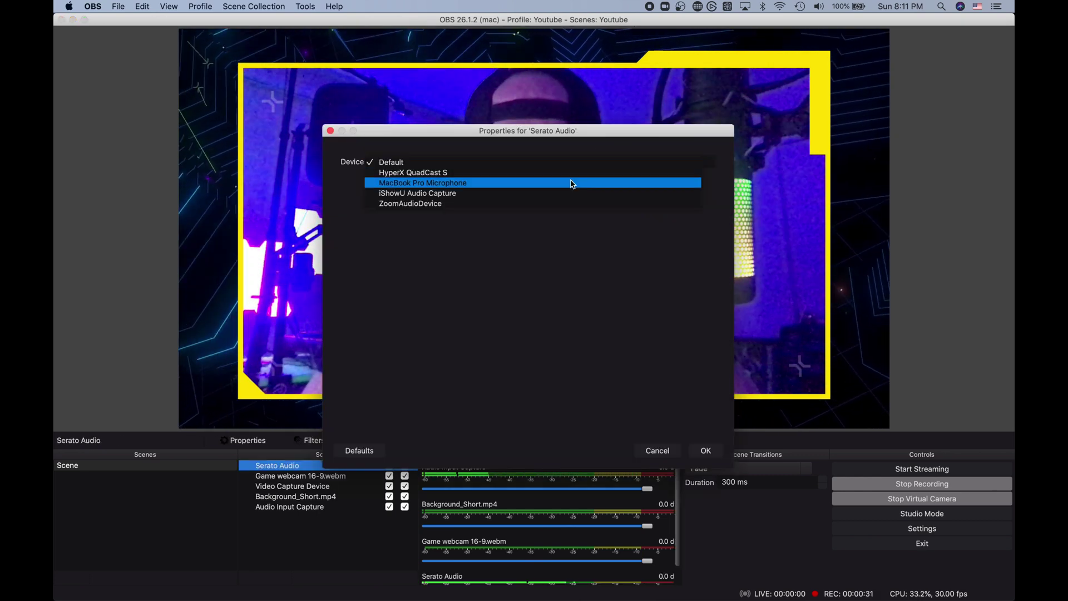
{"action": "left_click", "coordinate": [568, 193]}
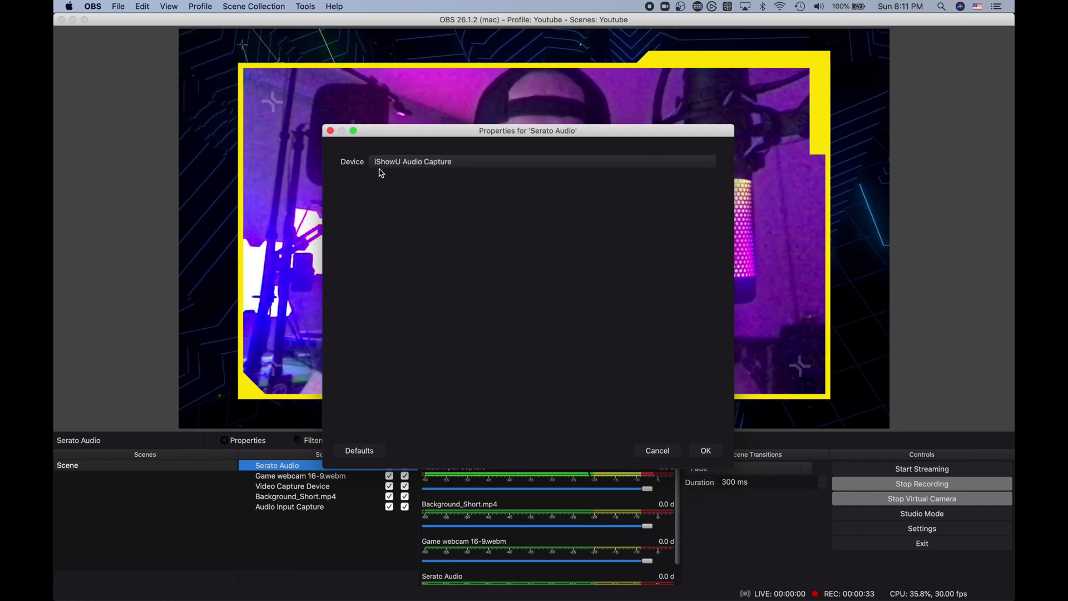
{"action": "left_click", "coordinate": [490, 165]}
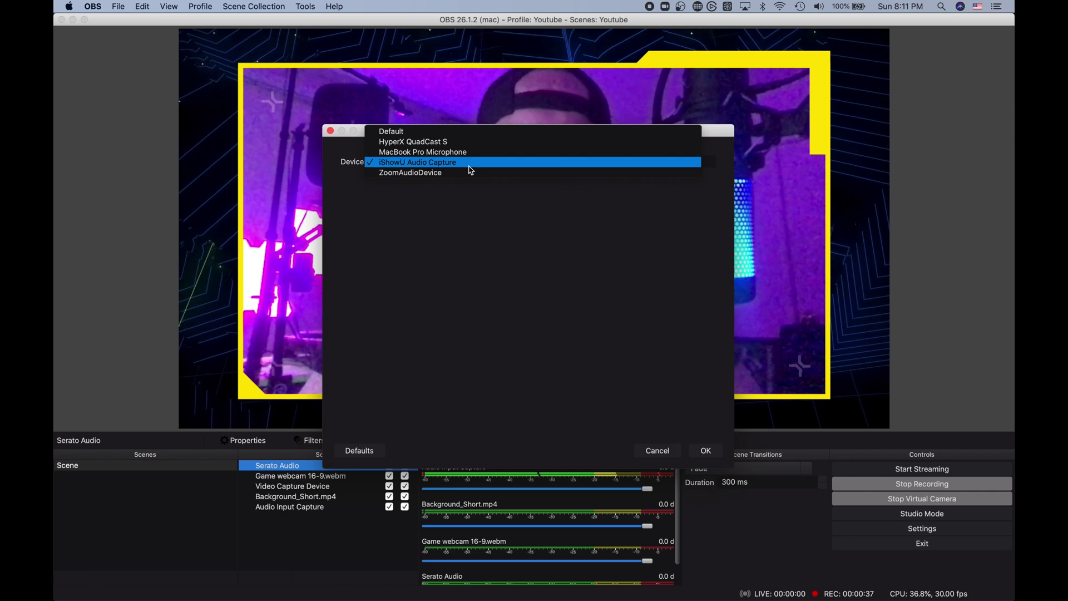
{"action": "left_click", "coordinate": [705, 450]}
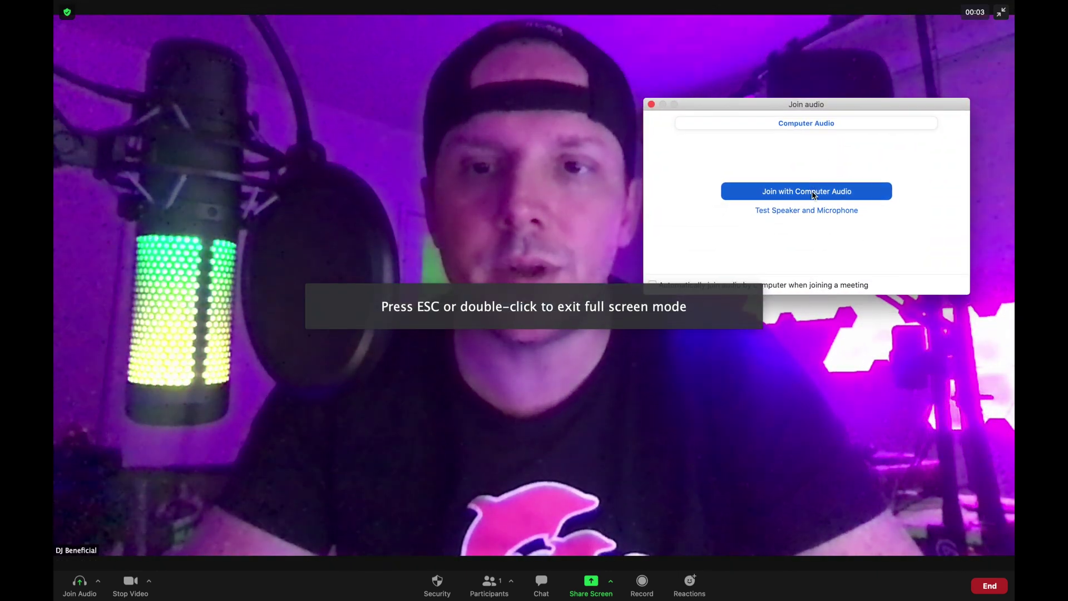
- Join the new Zoom meeting with computer audio
{"action": "left_click", "coordinate": [809, 218]}
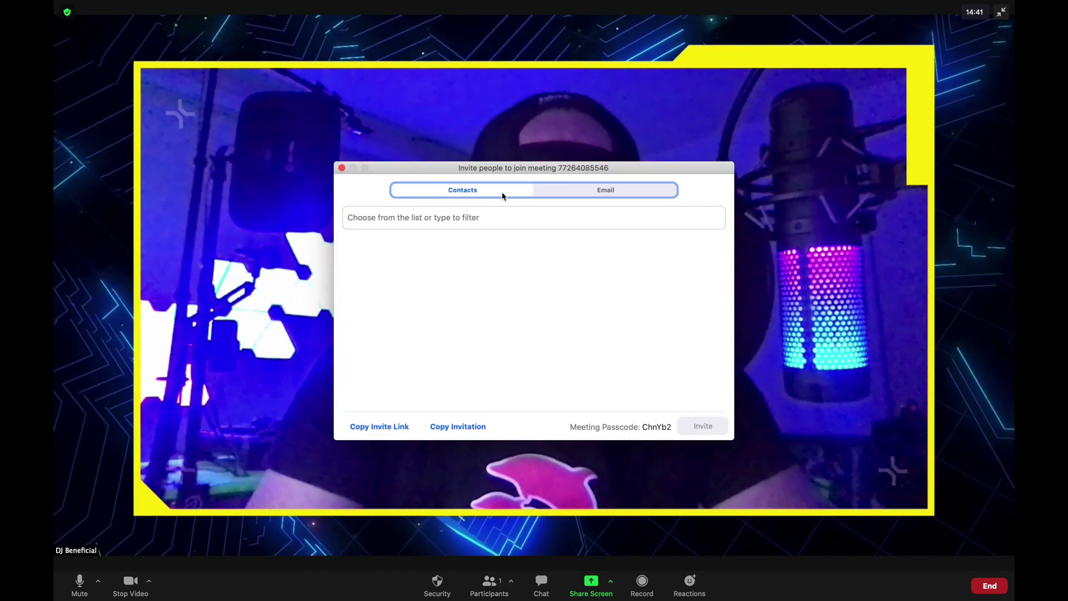
- Check the Invite dialog's Email services, then return to its Contacts list
{"action": "left_click", "coordinate": [578, 195]}
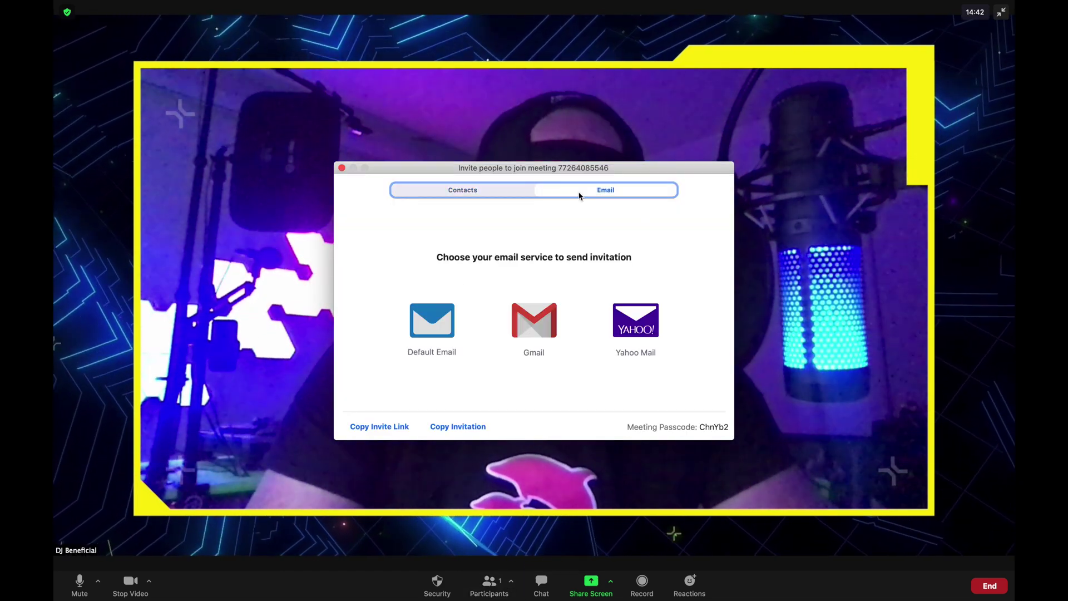
{"action": "left_click", "coordinate": [507, 195]}
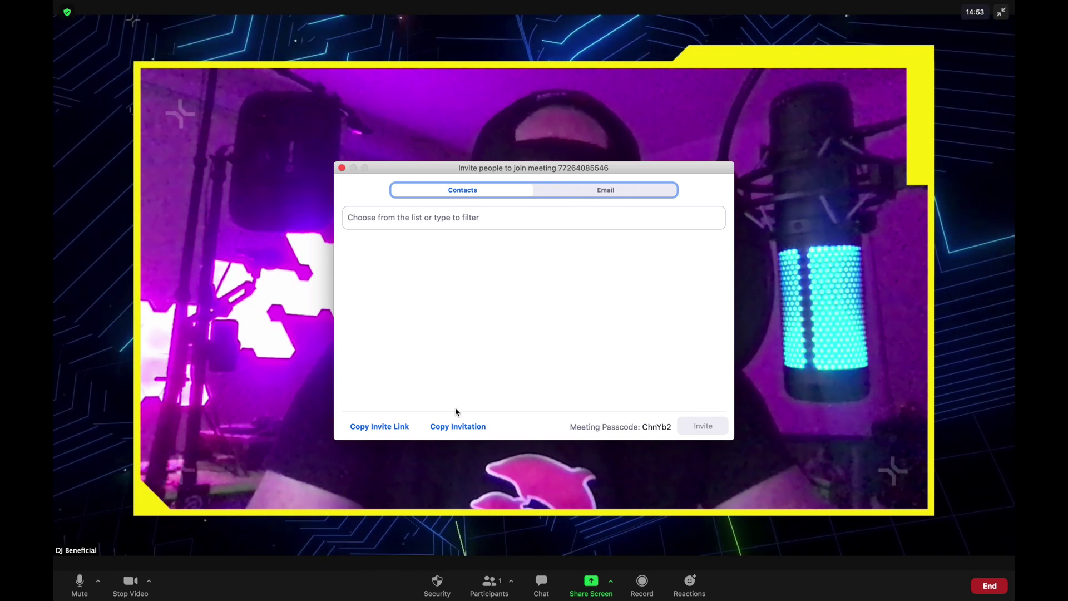
- Copy Zoom's full meeting invitation and load it in Safari's address bar
{"action": "left_click", "coordinate": [455, 426]}
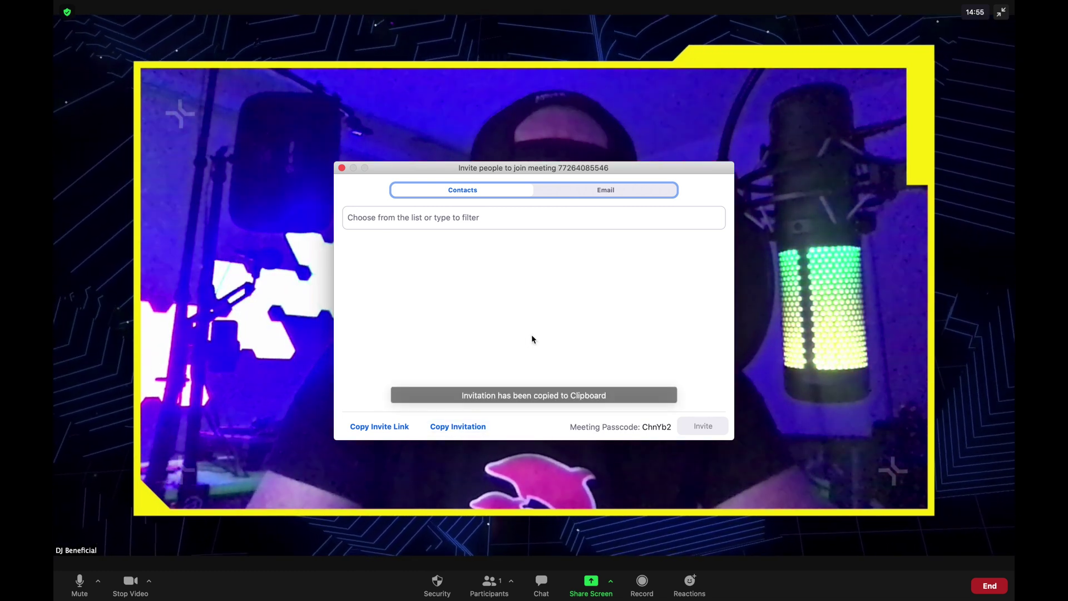
{"action": "key", "text": "super+Tab"}
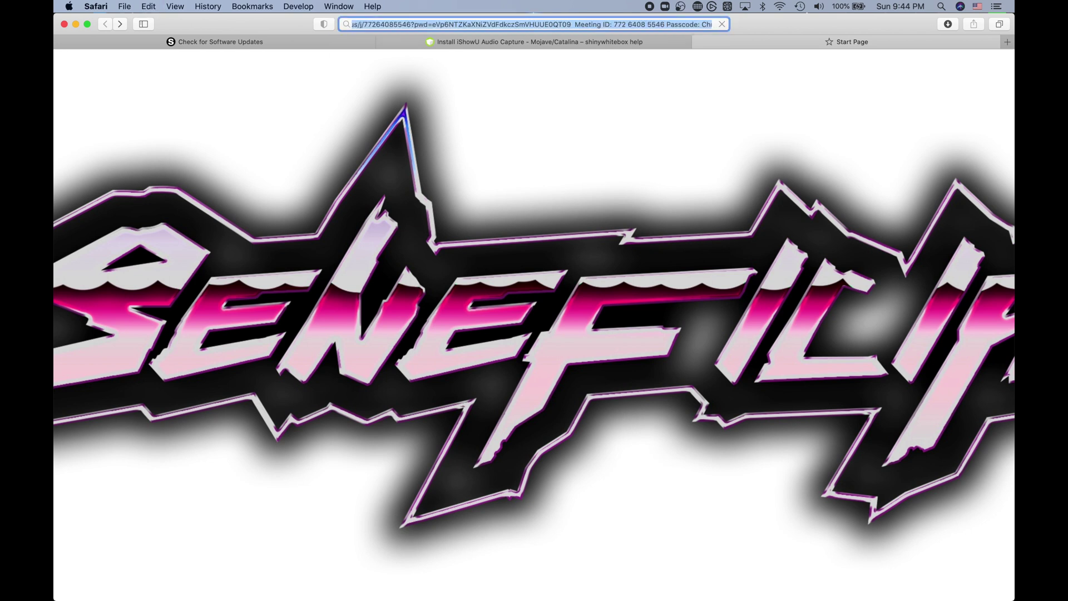
{"action": "key", "text": "Return"}
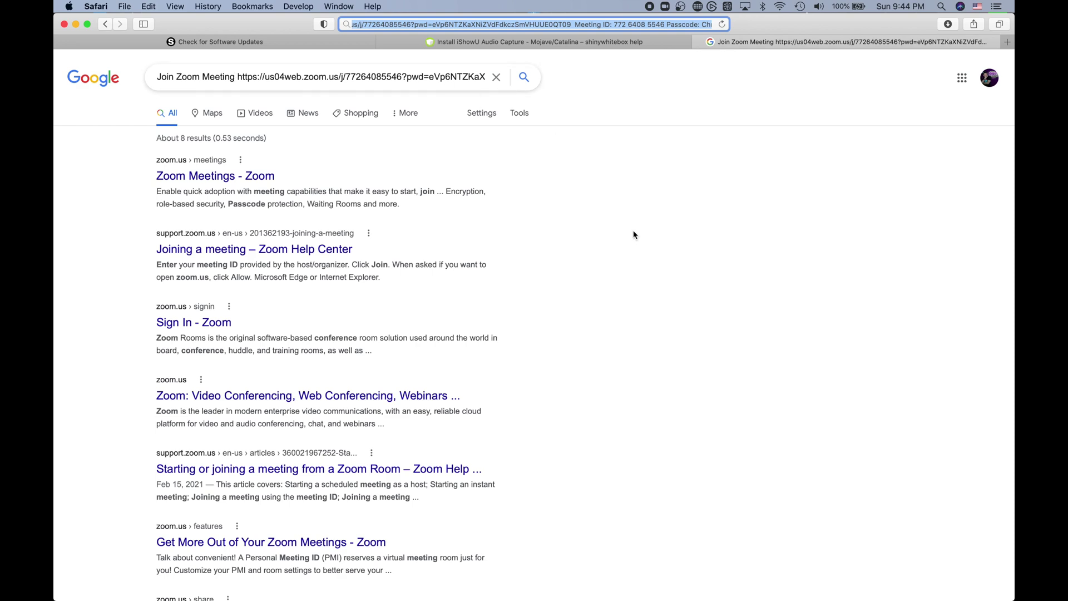
- Copy just the meeting's invite link from Zoom and open it in Safari
{"action": "key", "text": "super+Tab"}
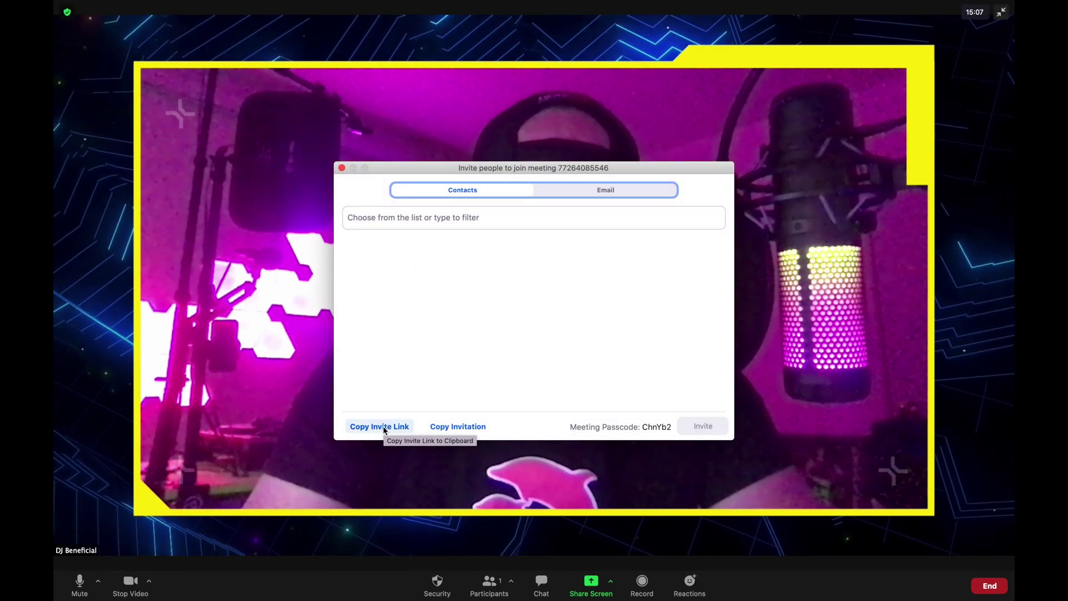
{"action": "left_click", "coordinate": [384, 430]}
{"action": "key", "text": "super+Tab"}
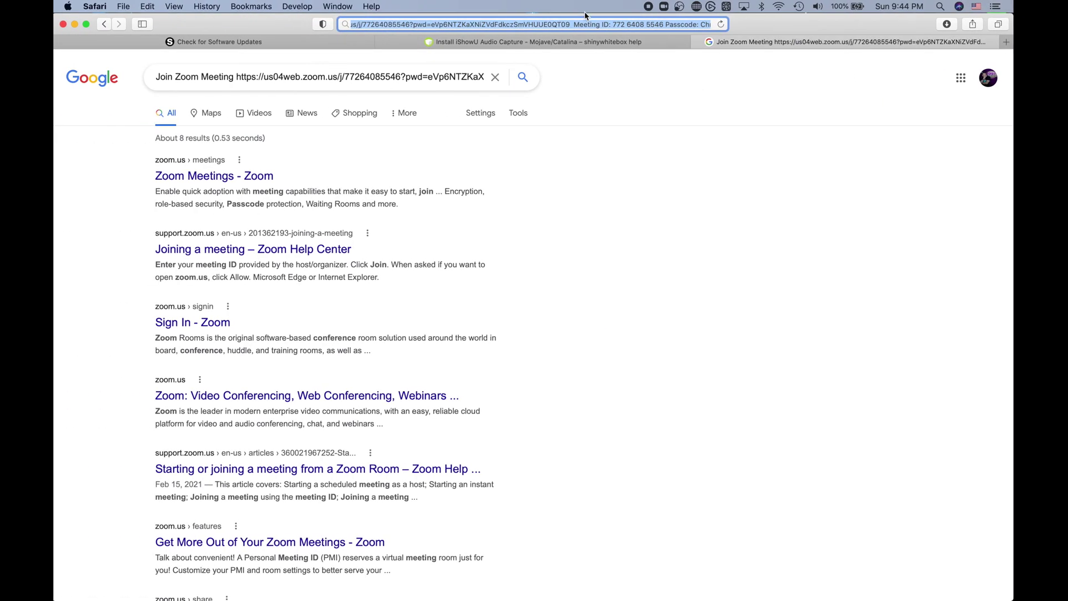
{"action": "key", "text": "super+v"}
{"action": "key", "text": "Return"}
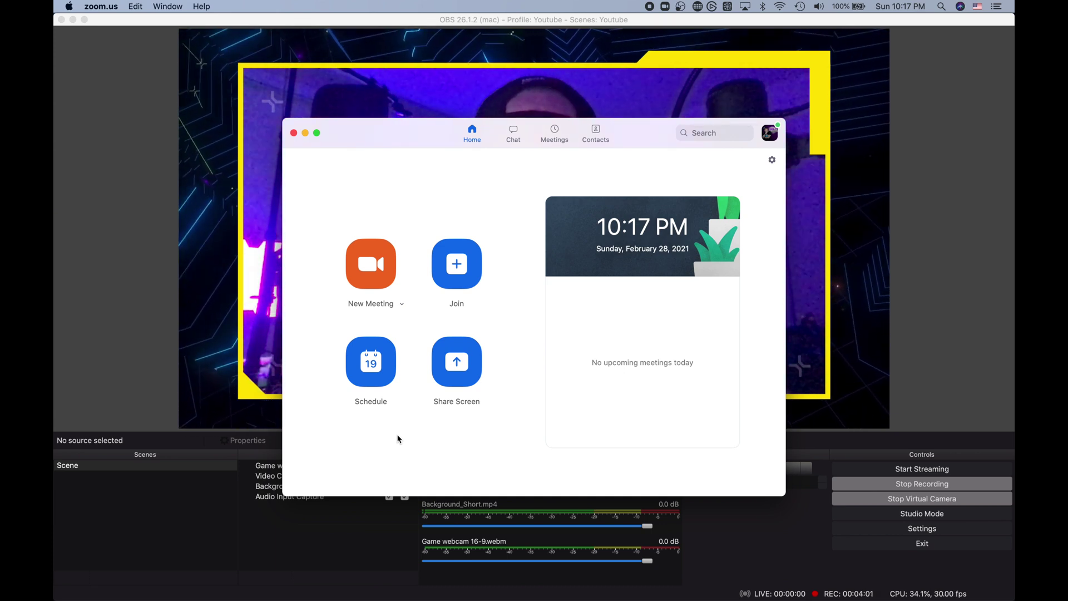
- Start a new scheduled meeting from the Zoom Home screen
{"action": "left_click", "coordinate": [371, 360]}
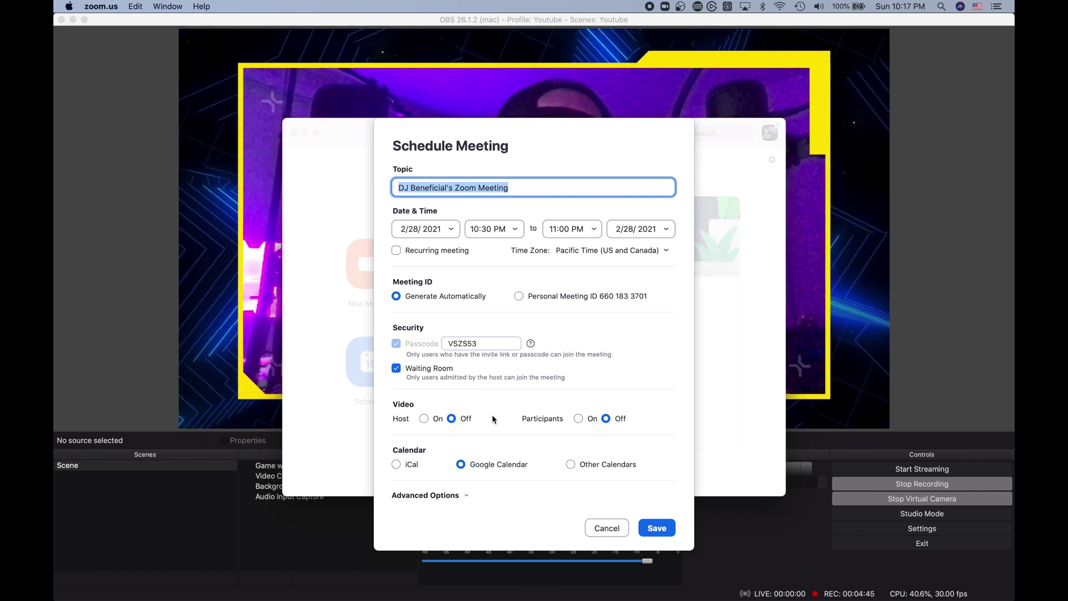
- Set host and participant video to On, and expand the advanced meeting options
{"action": "left_click", "coordinate": [424, 420]}
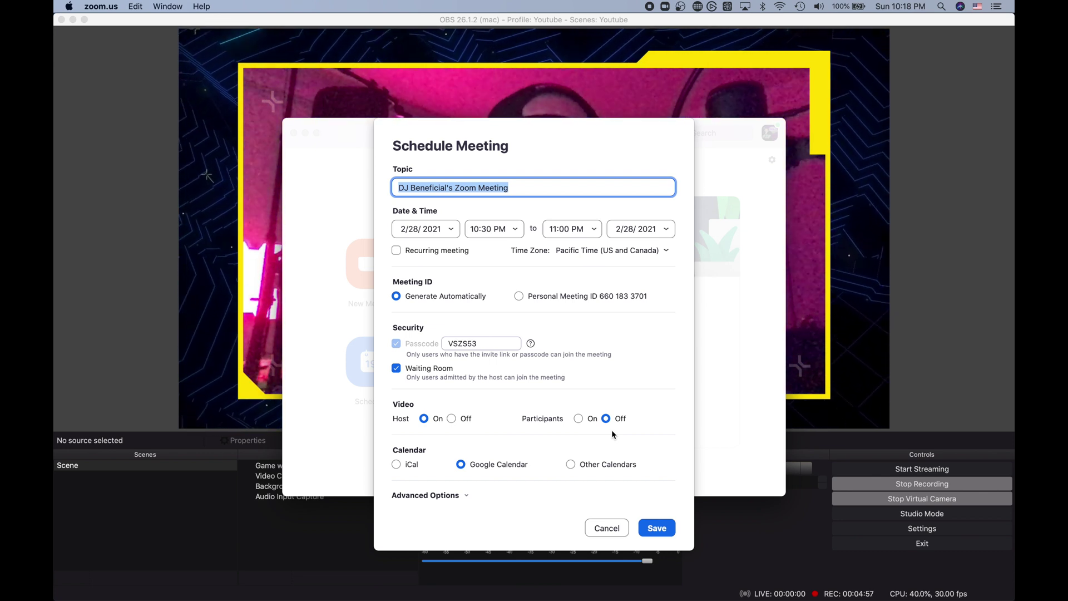
{"action": "left_click", "coordinate": [578, 419]}
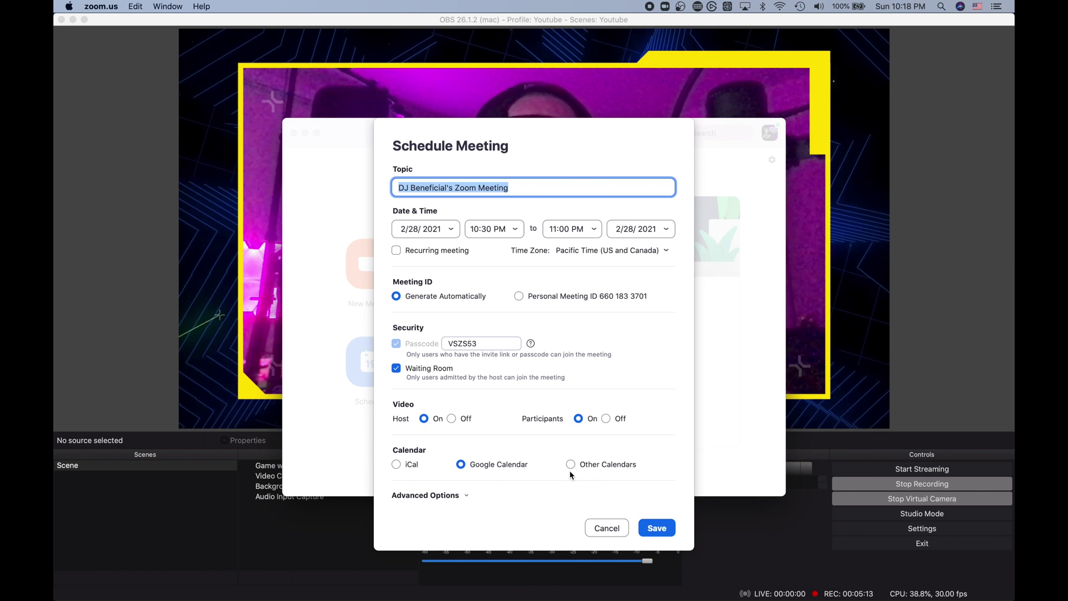
{"action": "left_click", "coordinate": [465, 496]}
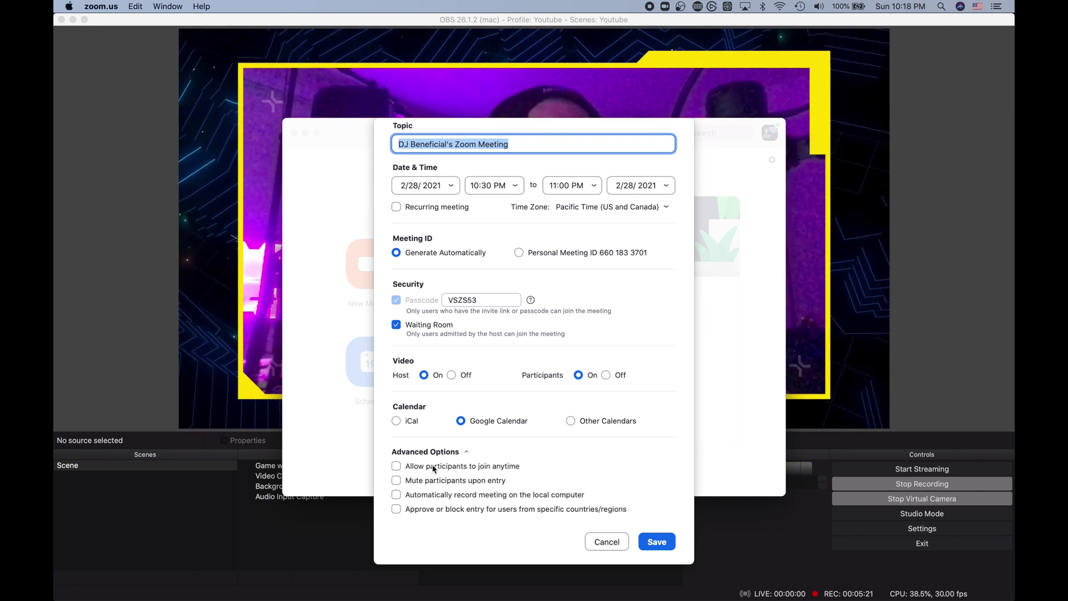
- Tick 'Allow participants to join anytime' and 'Mute participants upon entry'
{"action": "left_click", "coordinate": [397, 467]}
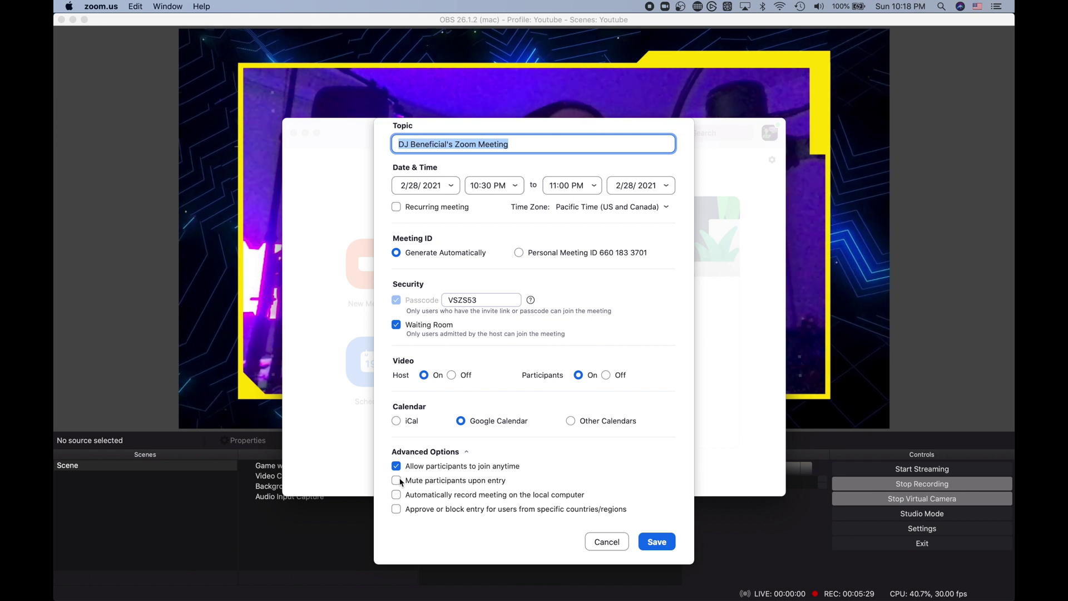
{"action": "left_click", "coordinate": [397, 481]}
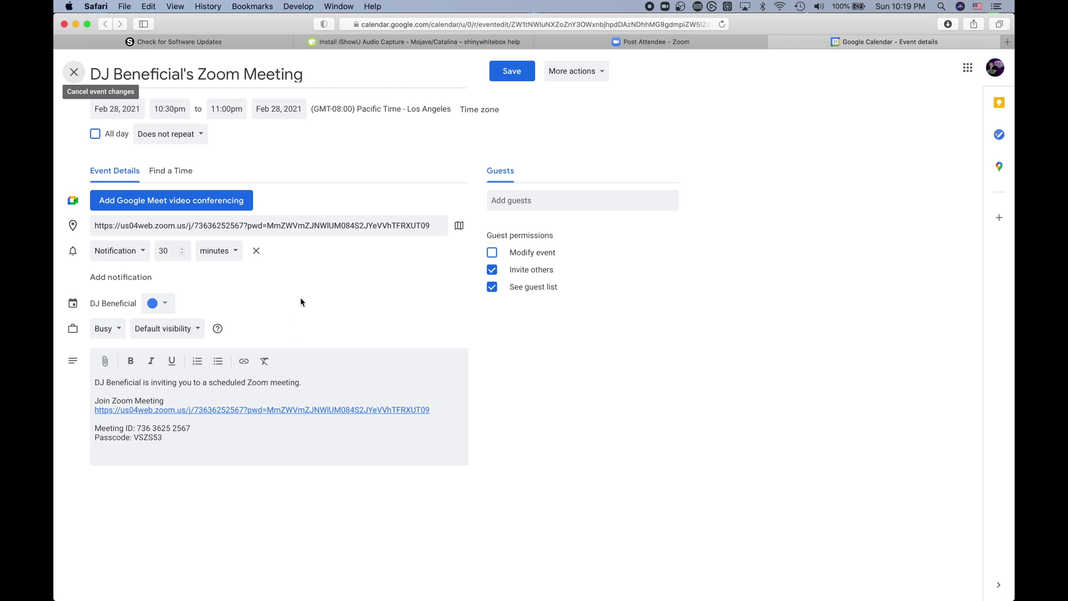
- Raise the first reminder from 30 to 70 minutes and add two 10-minute notifications
{"action": "left_click", "coordinate": [181, 249]}
{"action": "left_click_drag", "start_coordinate": [182, 250], "coordinate": [182, 251]}
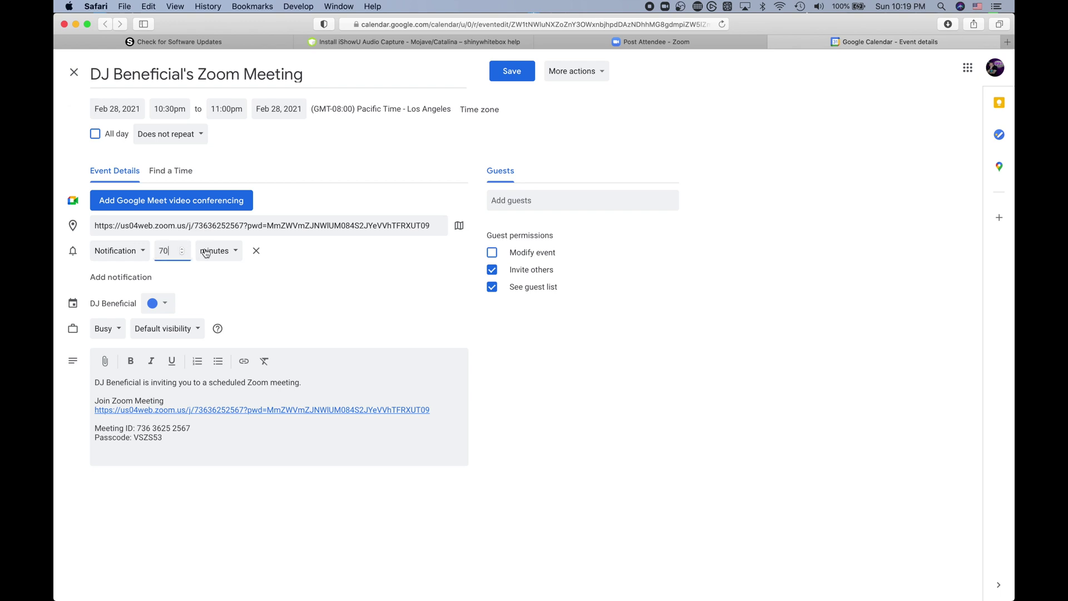
{"action": "left_click", "coordinate": [233, 254]}
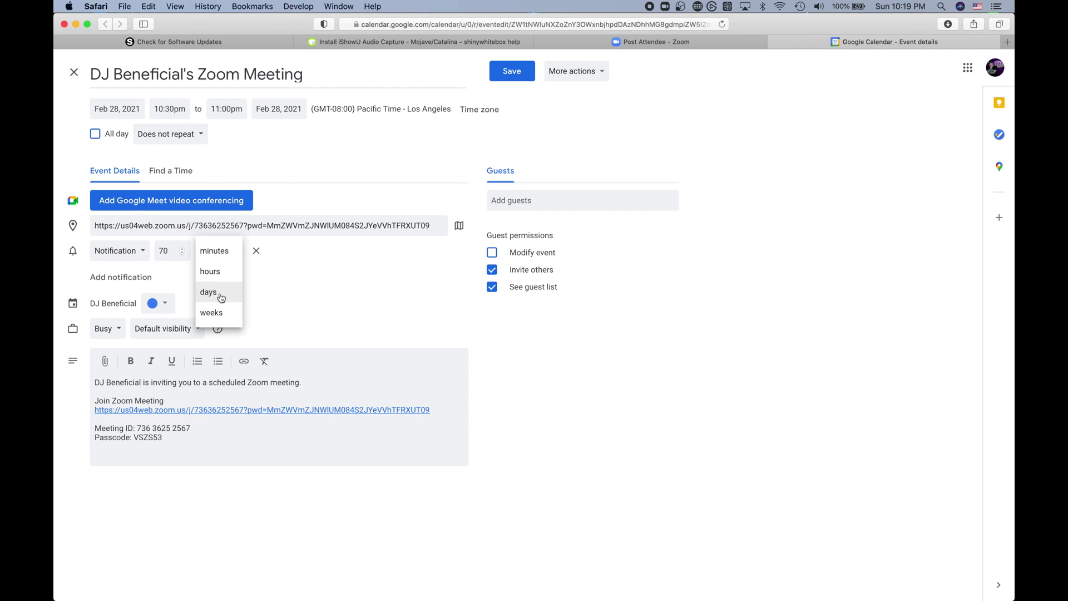
{"action": "left_click", "coordinate": [299, 284]}
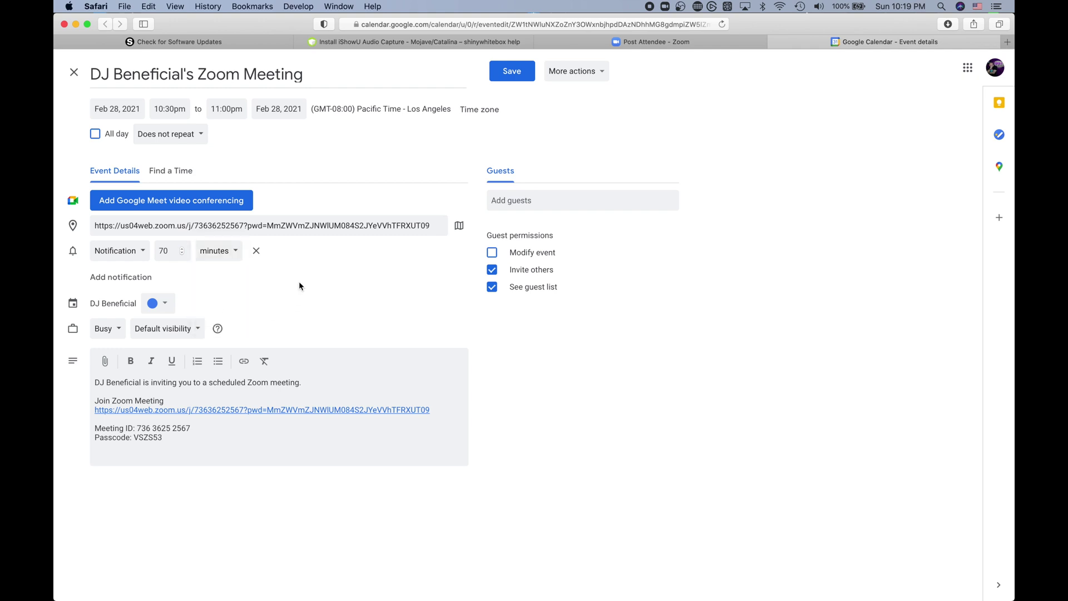
{"action": "left_click", "coordinate": [128, 277]}
{"action": "left_click", "coordinate": [134, 303]}
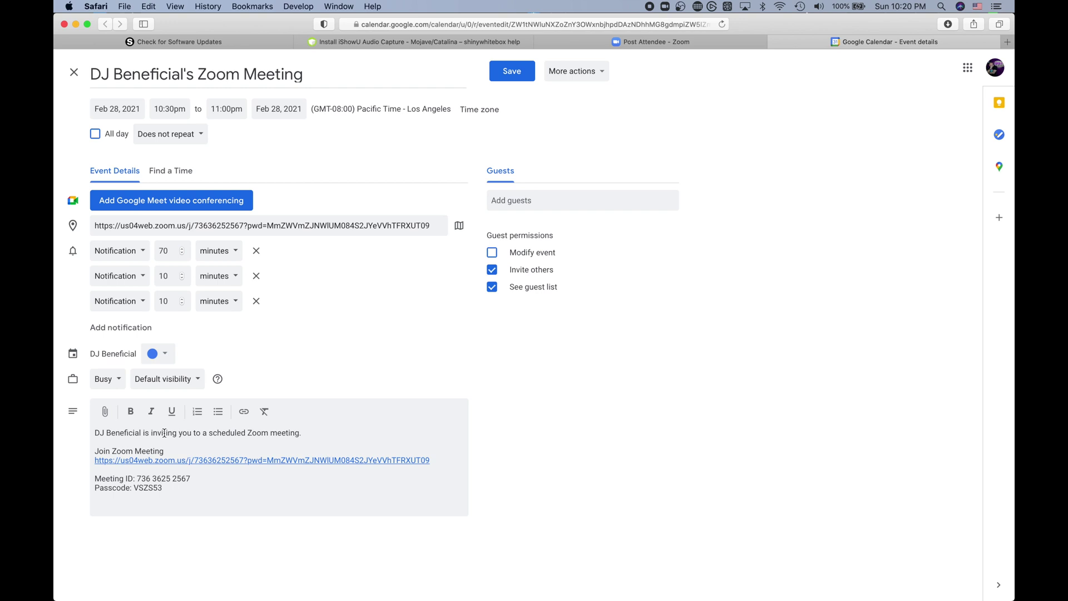
- Save the event, reopen it to add another 10-minute notification, and save again
{"action": "left_click", "coordinate": [512, 72]}
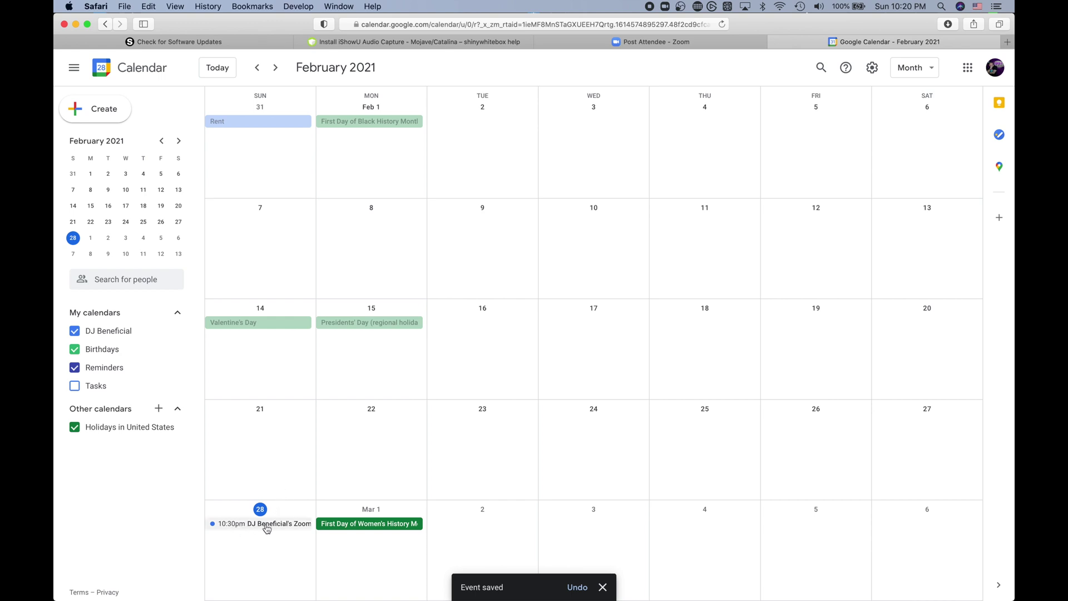
{"action": "double_click", "coordinate": [267, 525]}
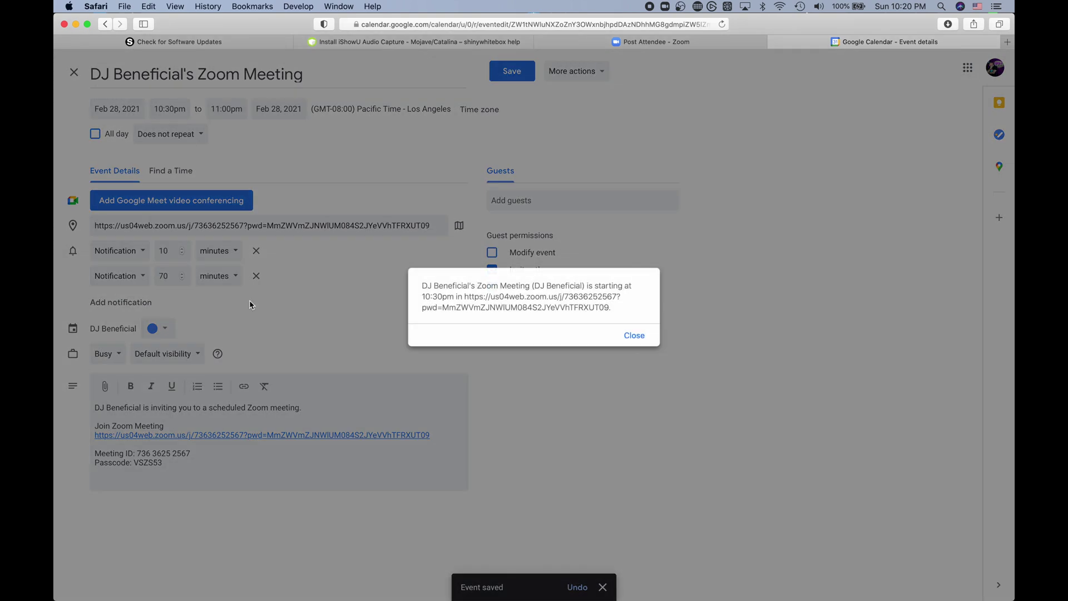
{"action": "left_click", "coordinate": [634, 336]}
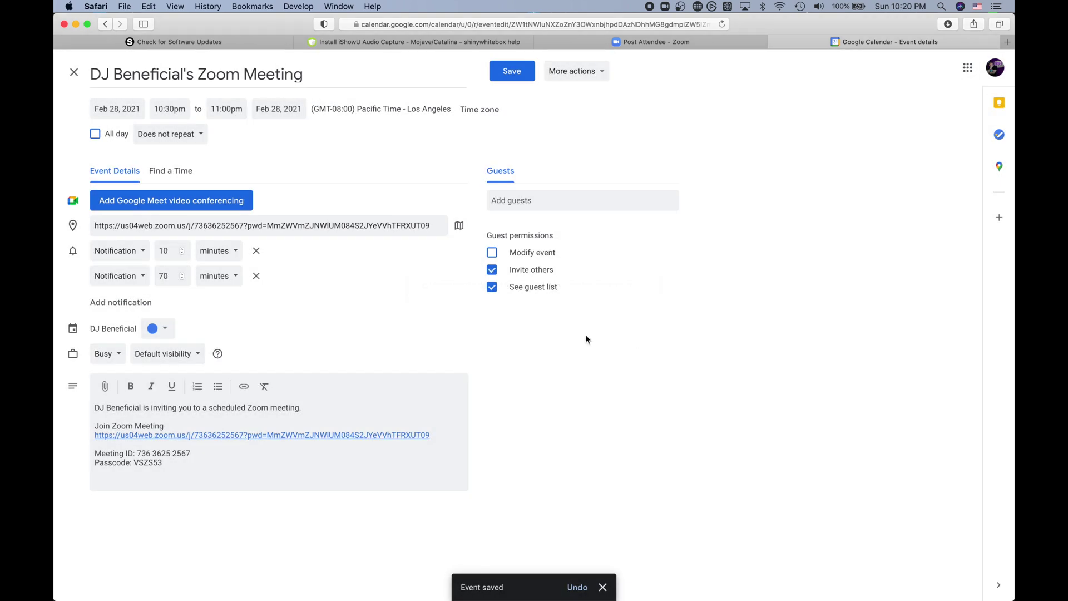
{"action": "left_click", "coordinate": [121, 304]}
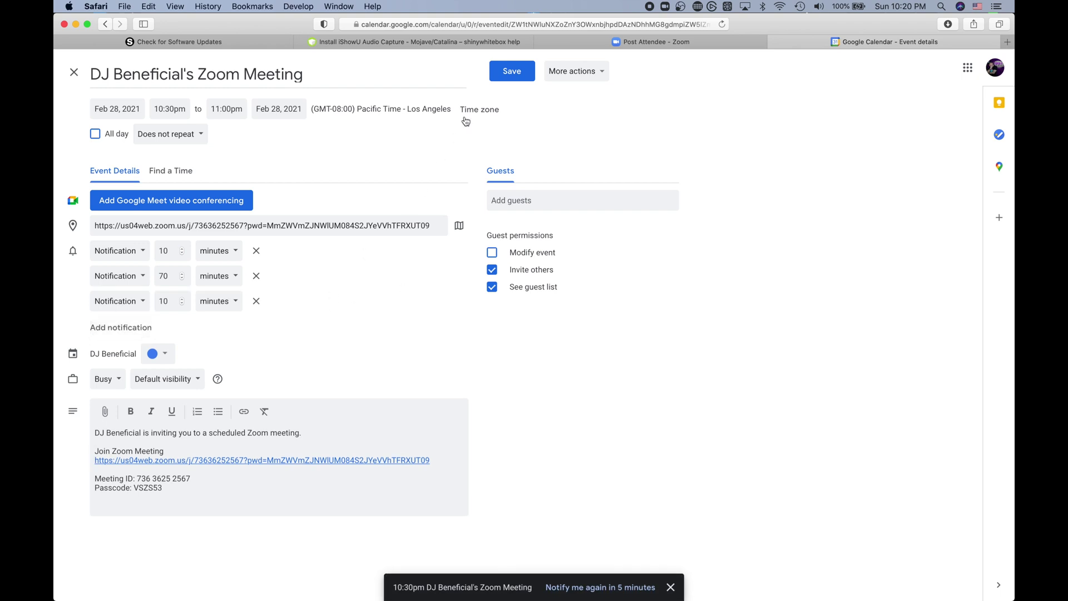
{"action": "left_click", "coordinate": [510, 71]}
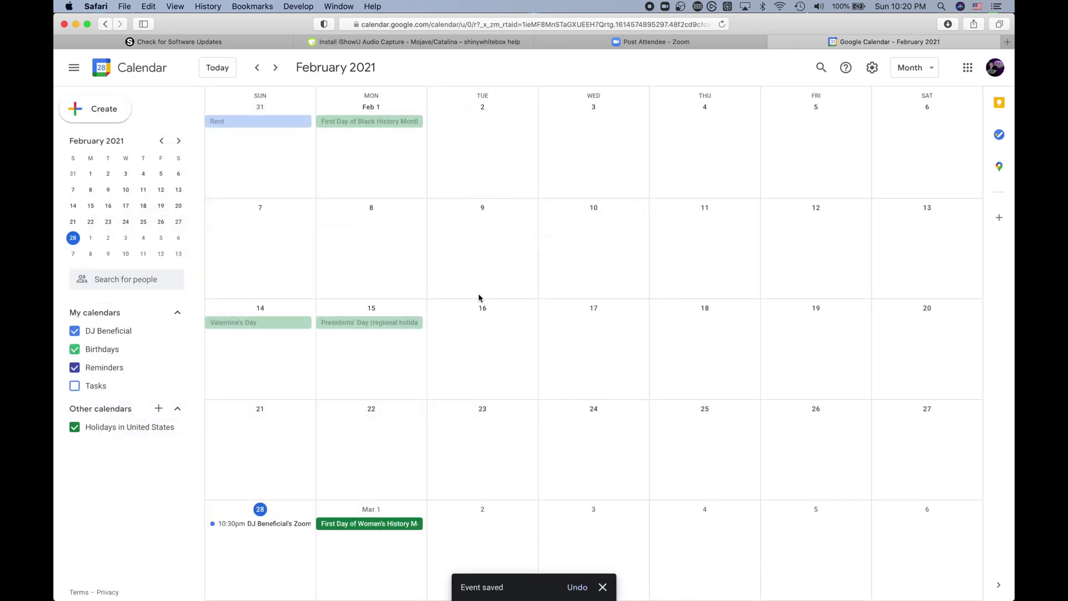
{"action": "key", "text": "super+Tab"}
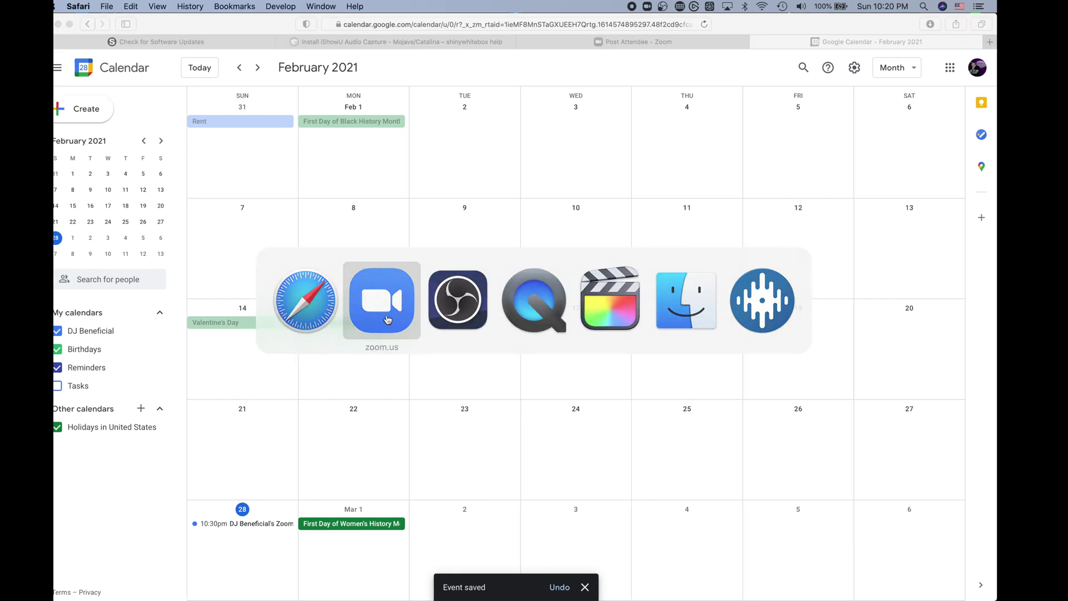
- Bring Zoom to the front and move the Join audio dialog aside
{"action": "left_click", "coordinate": [386, 315]}
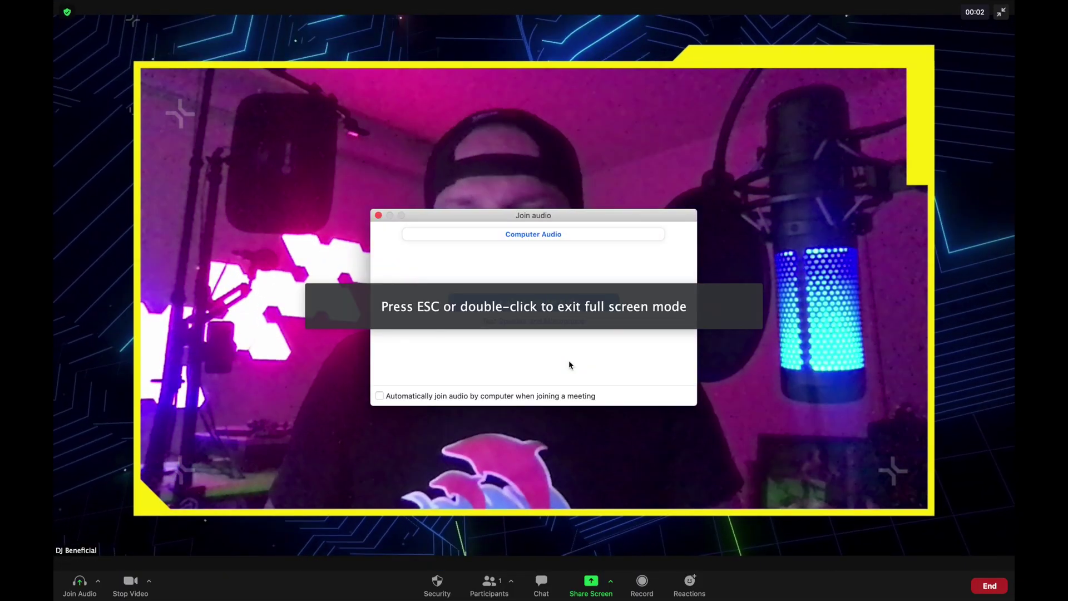
{"action": "left_click_drag", "start_coordinate": [592, 215], "coordinate": [871, 67]}
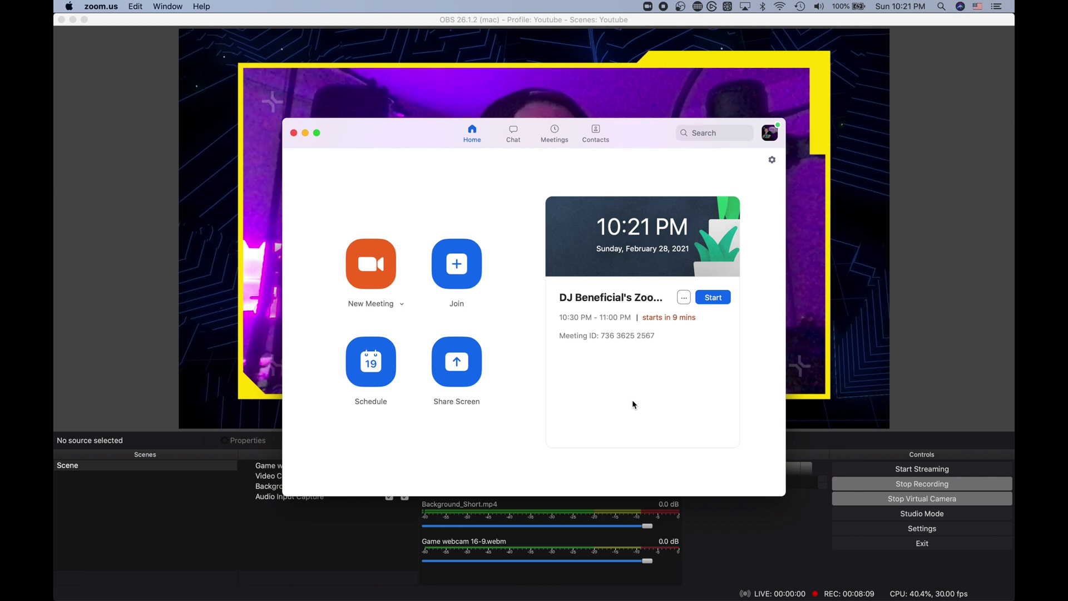
- Delete the scheduled 10:30 PM meeting from Zoom and confirm
{"action": "left_click", "coordinate": [683, 298]}
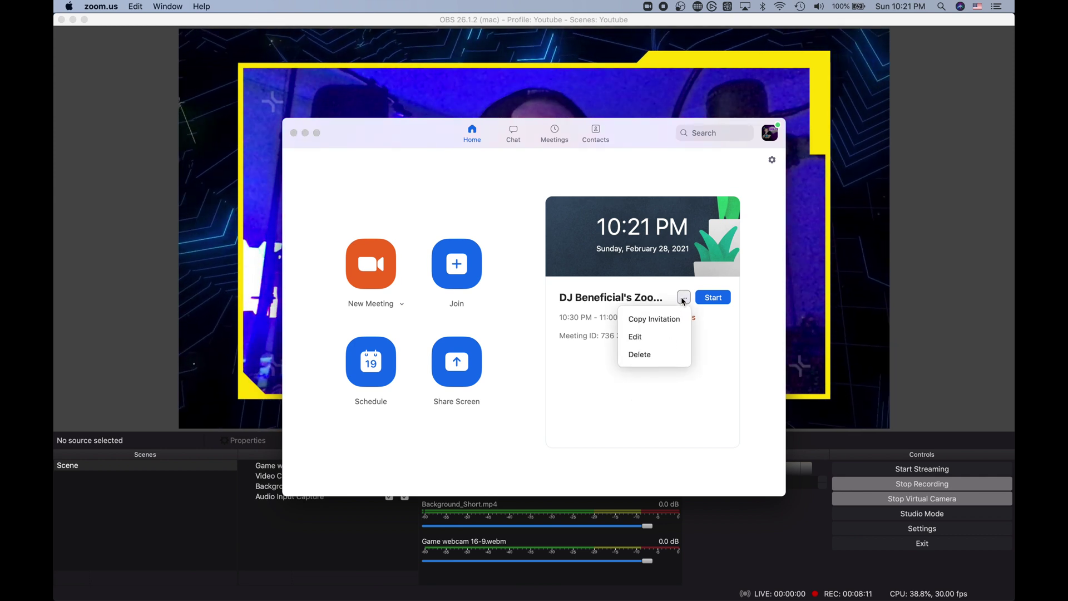
{"action": "left_click", "coordinate": [644, 357]}
{"action": "left_click", "coordinate": [650, 349]}
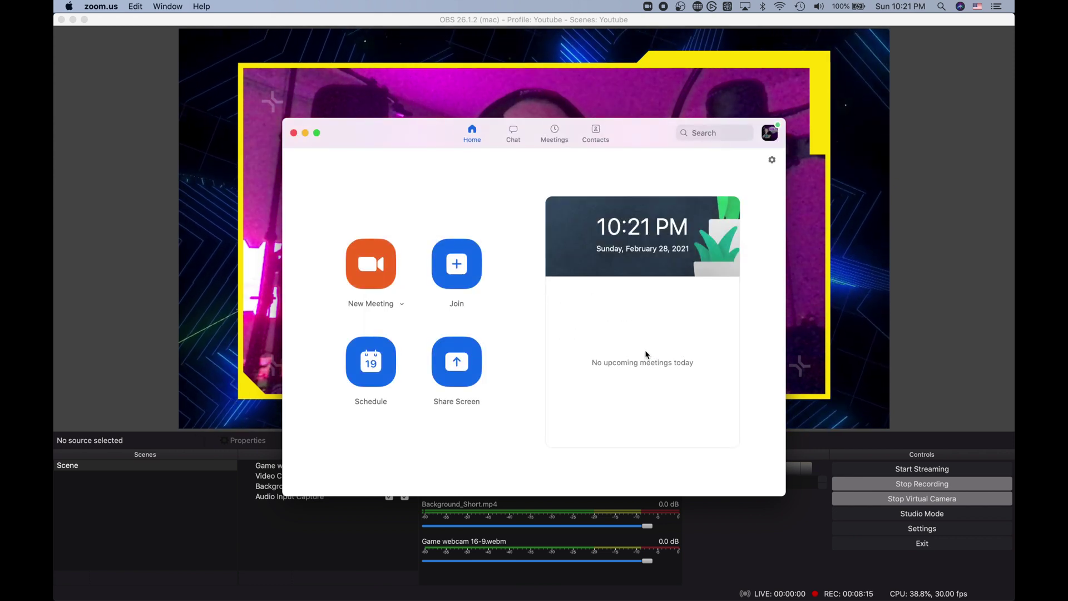
- Delete the Feb 28 Zoom meeting event in Google Calendar
{"action": "key", "text": "super+Tab"}
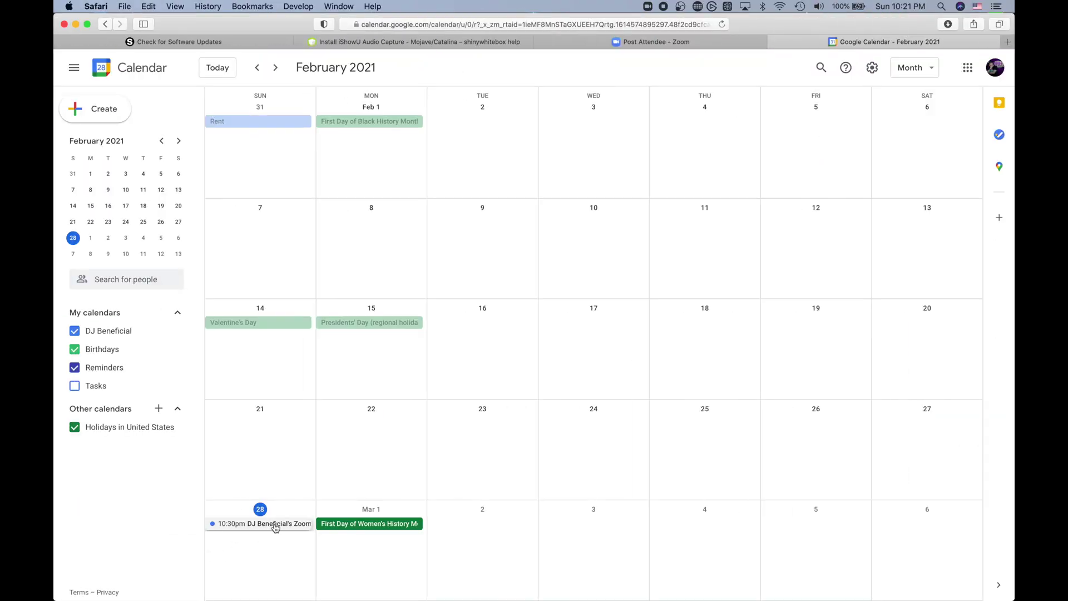
{"action": "left_click", "coordinate": [275, 527]}
{"action": "key", "text": "Delete"}
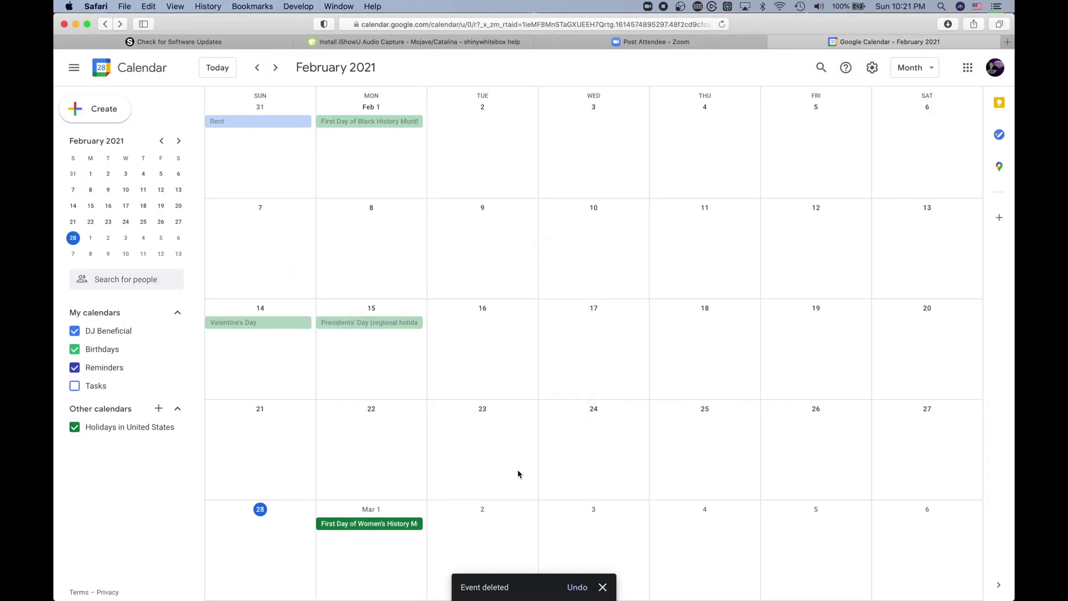